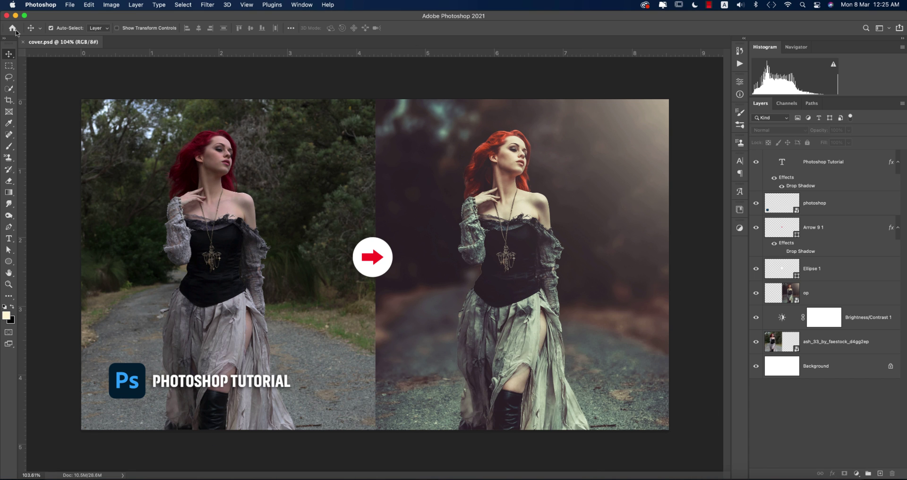
# Open ash_33_by_faestock_d4gg2ep.jpg from Recent and crop off its bottom watermark strip.
pyautogui.click(14, 28)
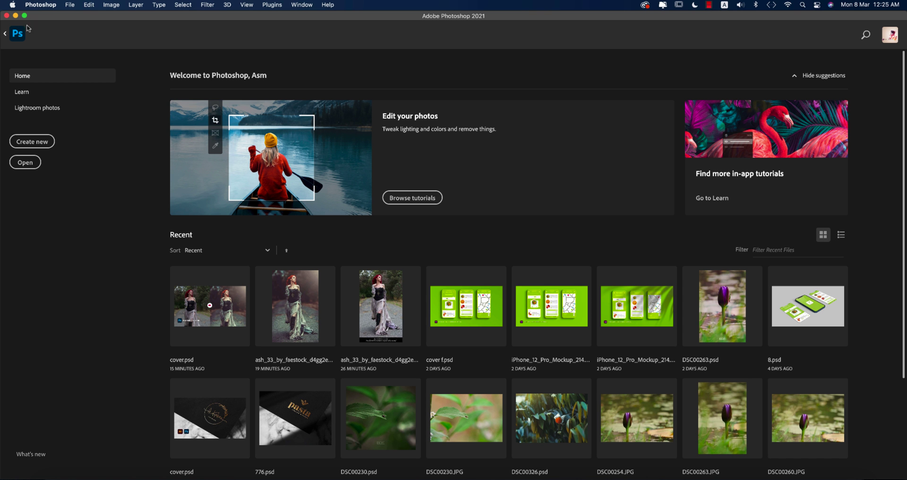
pyautogui.click(381, 289)
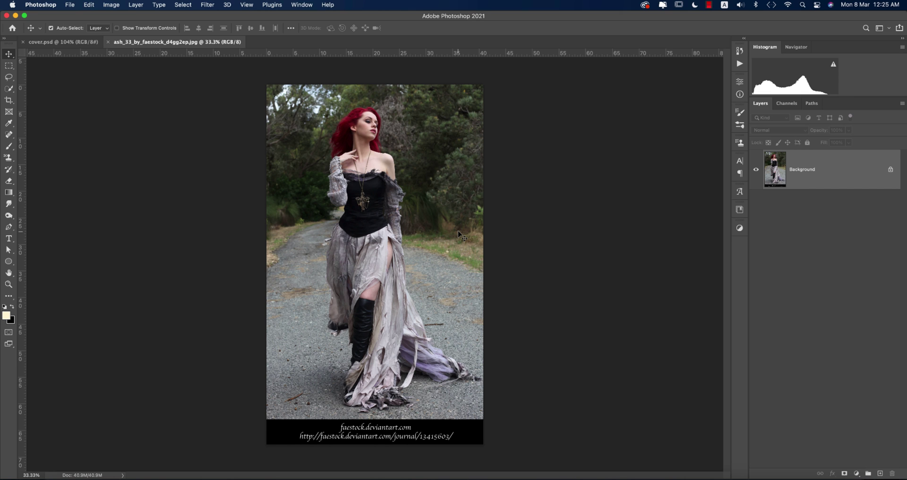
pyautogui.click(8, 100)
pyautogui.moveTo(384, 444); pyautogui.dragTo(384, 436)
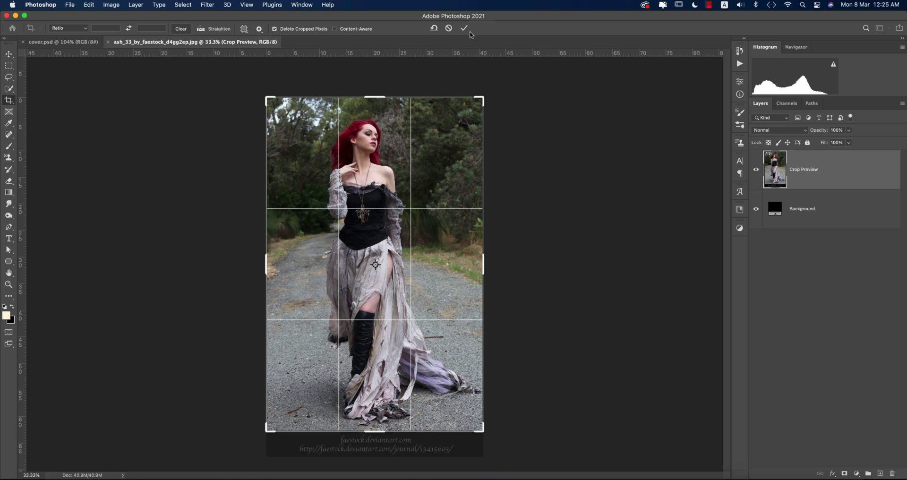
pyautogui.click(465, 29)
pyautogui.press('v')
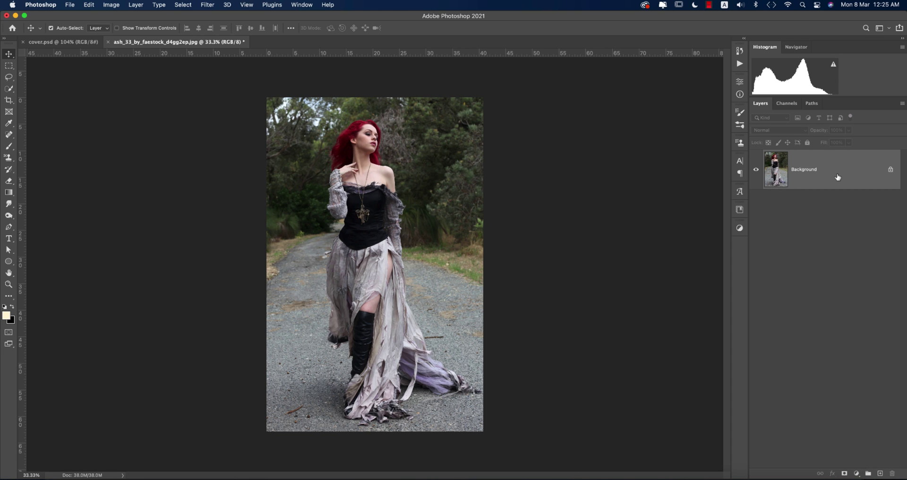
# Duplicate the Background layer and name the copy 'edit'.
pyautogui.hotkey('ctrl', 'j')
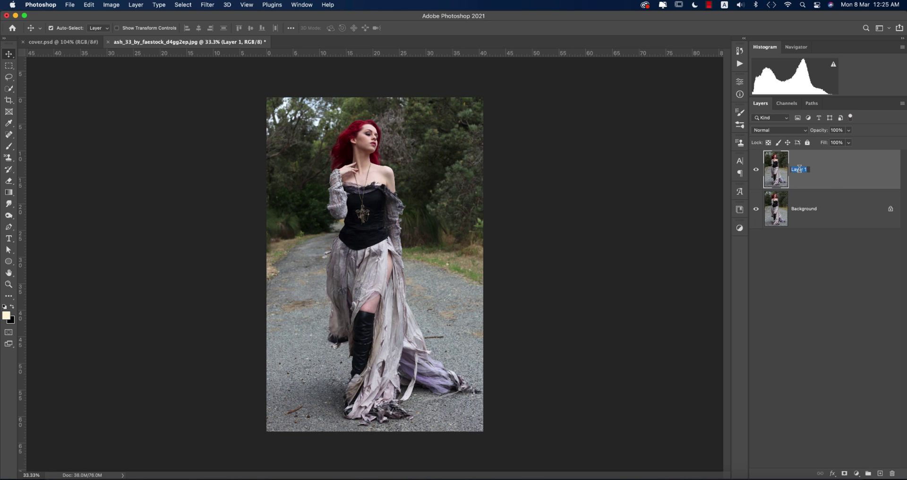
pyautogui.write('c')
pyautogui.press('Return')
# Select the woman using the Quick Selection tool's Select Subject.
pyautogui.click(9, 89)
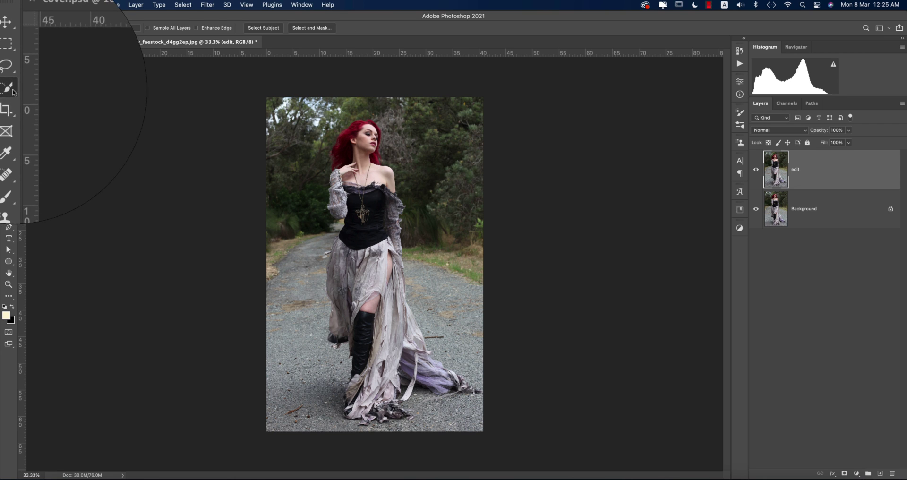
pyautogui.rightClick(16, 85)
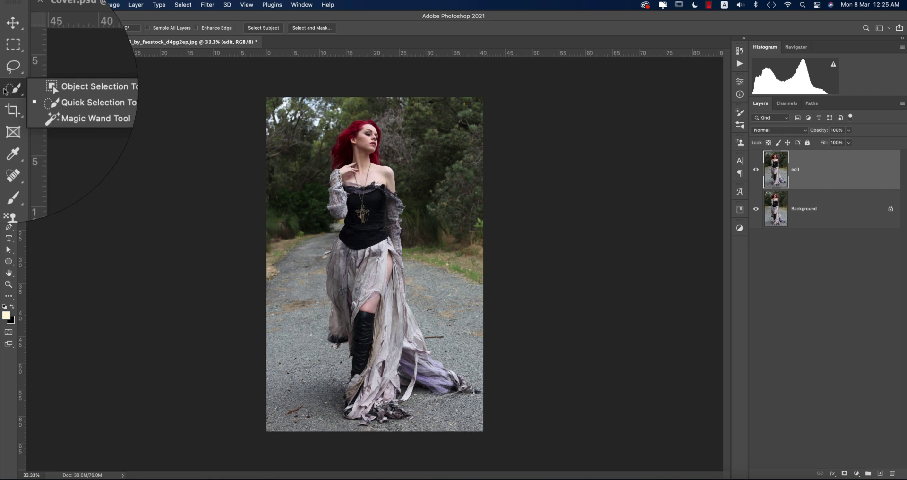
pyautogui.click(50, 98)
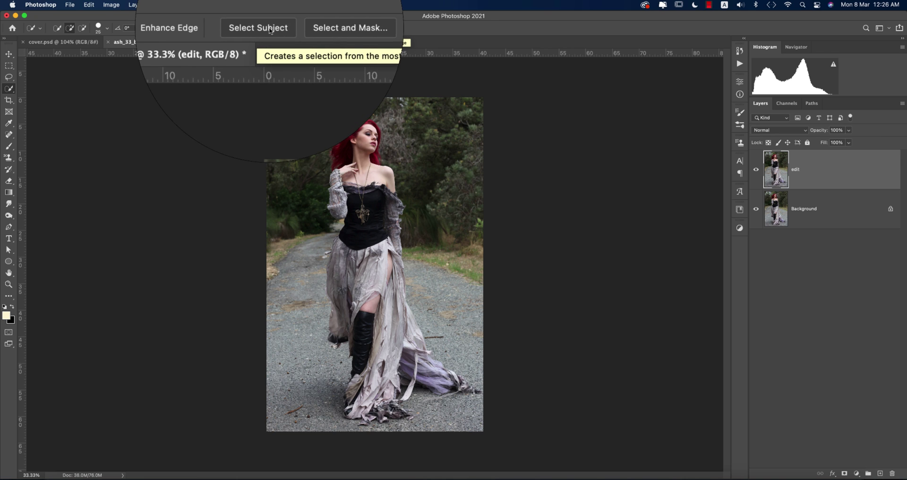
pyautogui.click(270, 30)
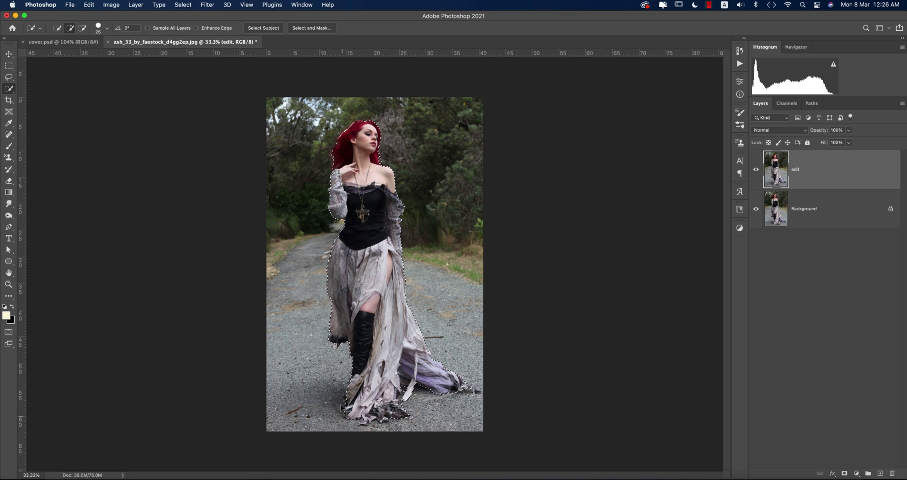
# Zoom in and add the pale fabric flap beside the boot to the selection.
pyautogui.press('alt')
pyautogui.scroll(5, 336, 355)
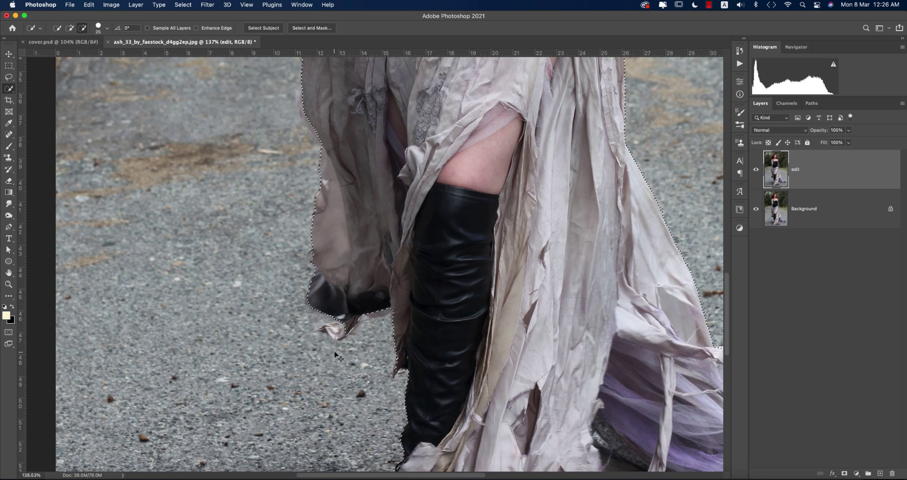
pyautogui.scroll(4, 343, 321)
pyautogui.moveTo(347, 306); pyautogui.dragTo(325, 295)
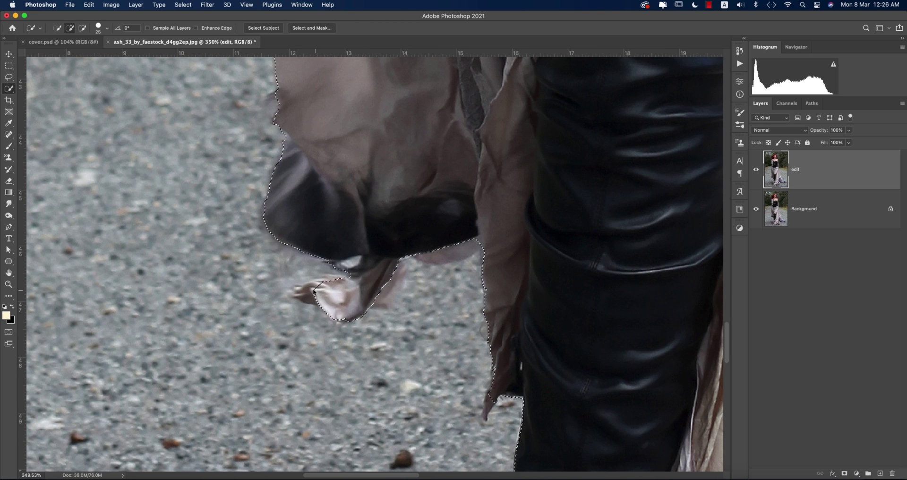
# Pan and zoom across the selection to inspect its edges from skirt hem to head.
pyautogui.moveTo(503, 305)
pyautogui.mouseDown()
pyautogui.moveTo(455, 230)
pyautogui.moveTo(387, 159)
pyautogui.mouseUp()
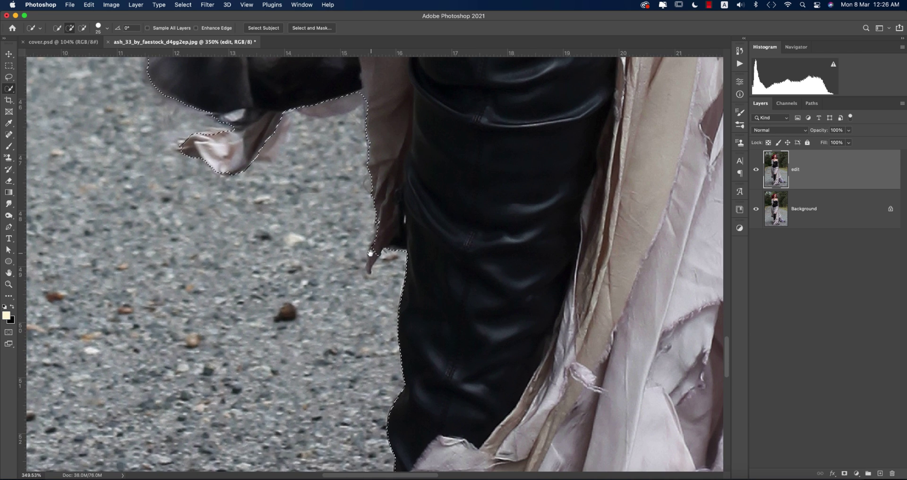
pyautogui.press('alt')
pyautogui.scroll(-10, 372, 265)
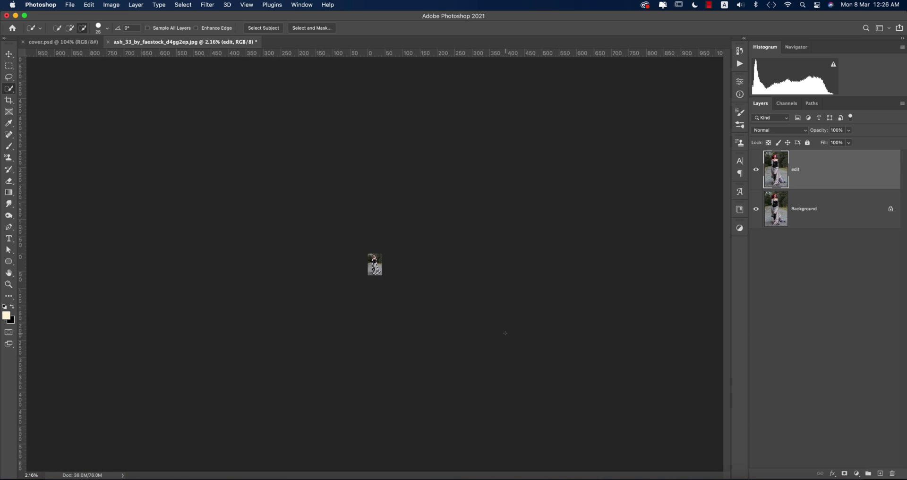
pyautogui.scroll(3, 373, 265)
pyautogui.scroll(3, 373, 265)
pyautogui.scroll(3, 373, 266)
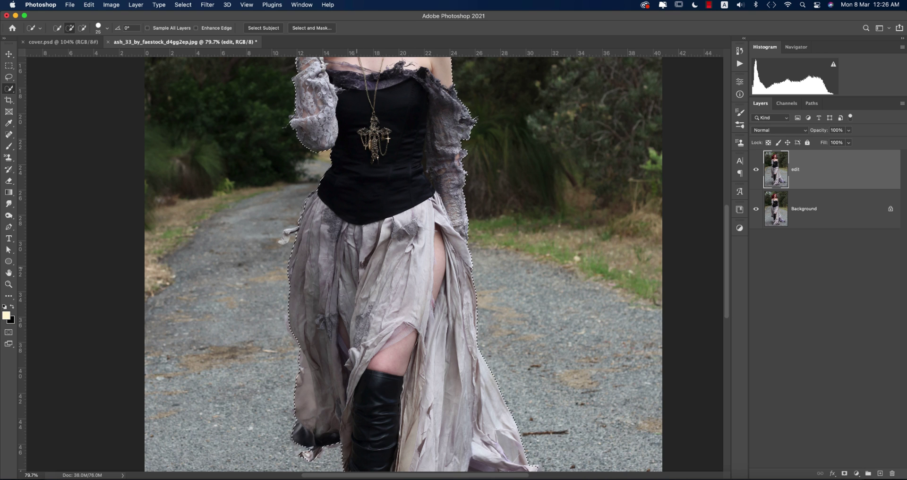
pyautogui.scroll(5, 407, 122)
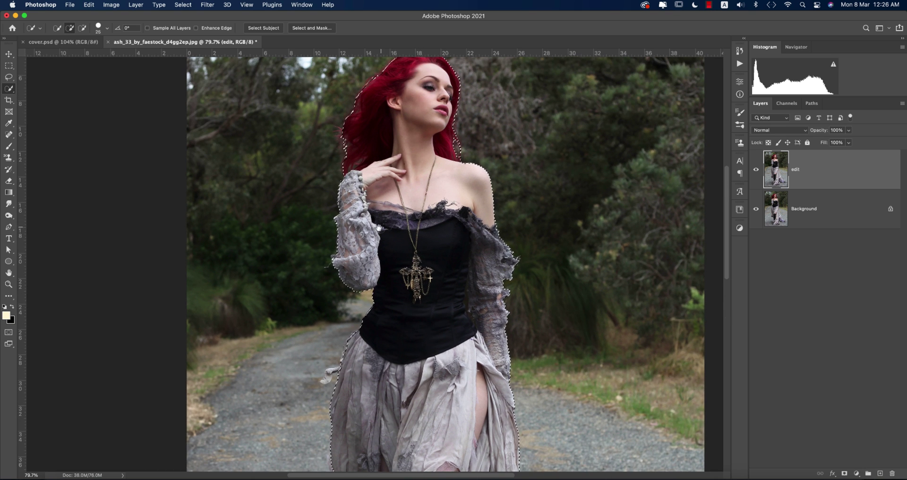
pyautogui.scroll(-3, 430, 212)
pyautogui.hscroll(1, 430, 213)
pyautogui.scroll(2, 433, 301)
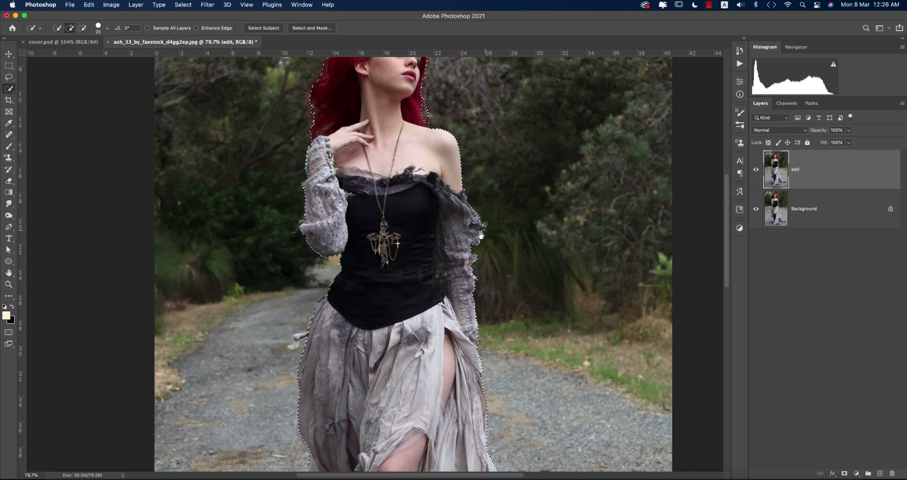
pyautogui.scroll(-5, 499, 356)
pyautogui.hscroll(1, 498, 356)
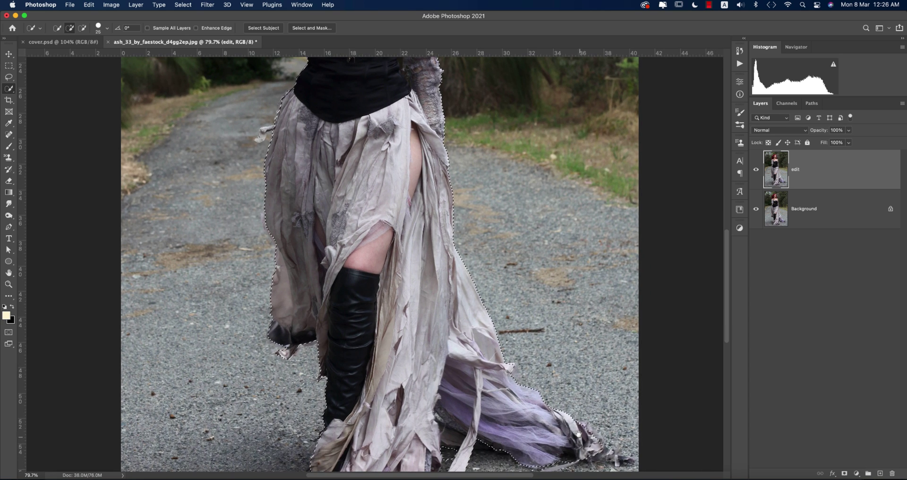
pyautogui.scroll(-5, 496, 364)
pyautogui.hscroll(1, 497, 364)
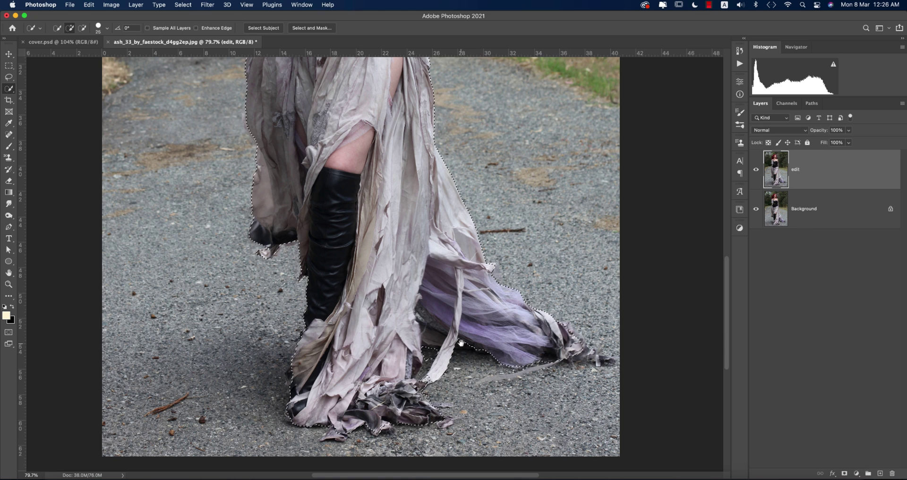
pyautogui.scroll(5, 464, 327)
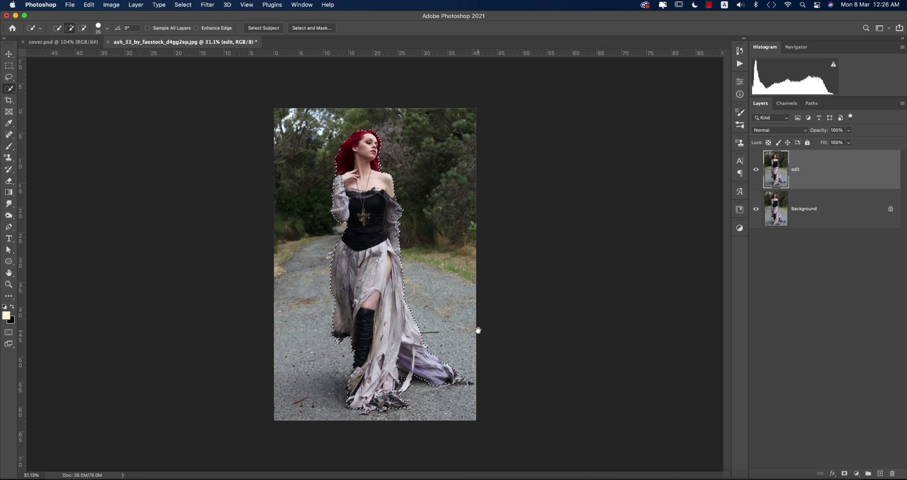
pyautogui.press('alt')
pyautogui.scroll(3, 434, 388)
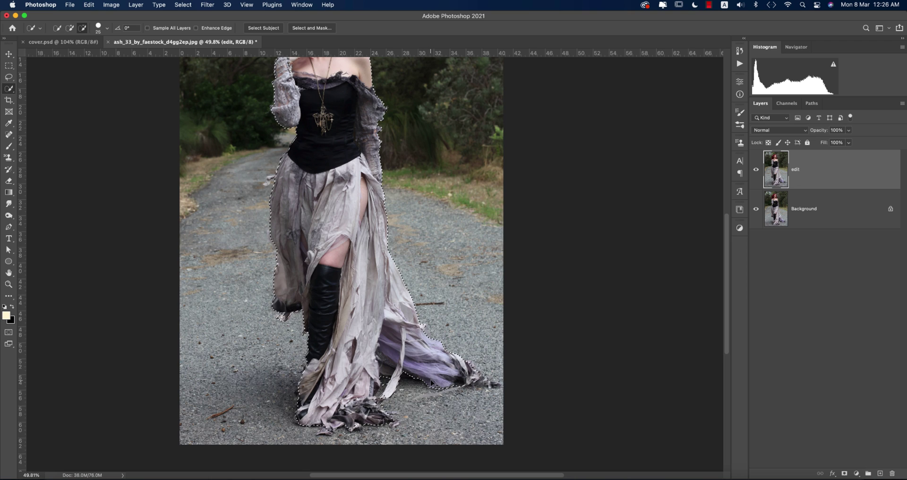
pyautogui.moveTo(373, 152); pyautogui.dragTo(412, 268)
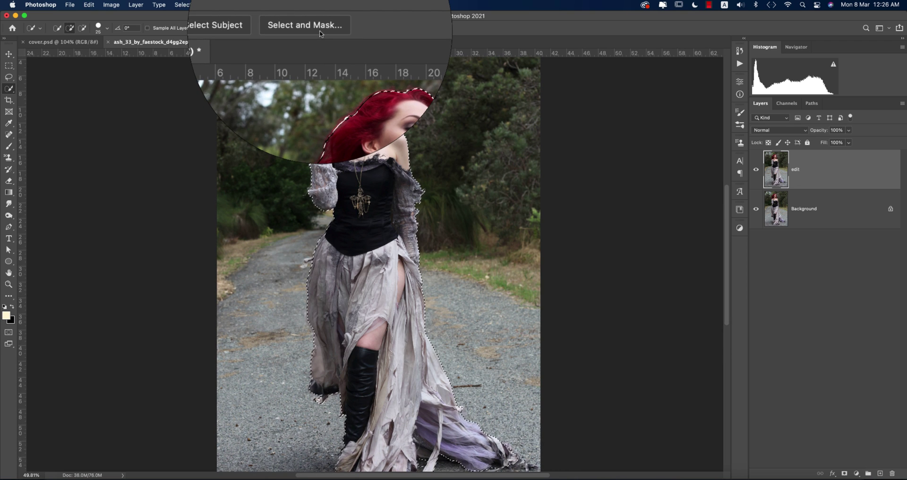
# In Select and Mask, adjust the Smooth, Feather and edge detection Radius settings.
pyautogui.click(320, 30)
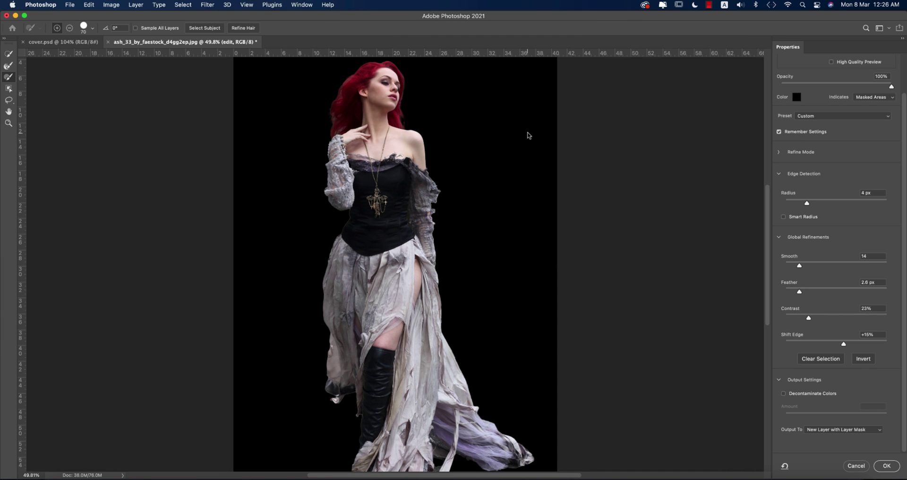
pyautogui.press('super+0')
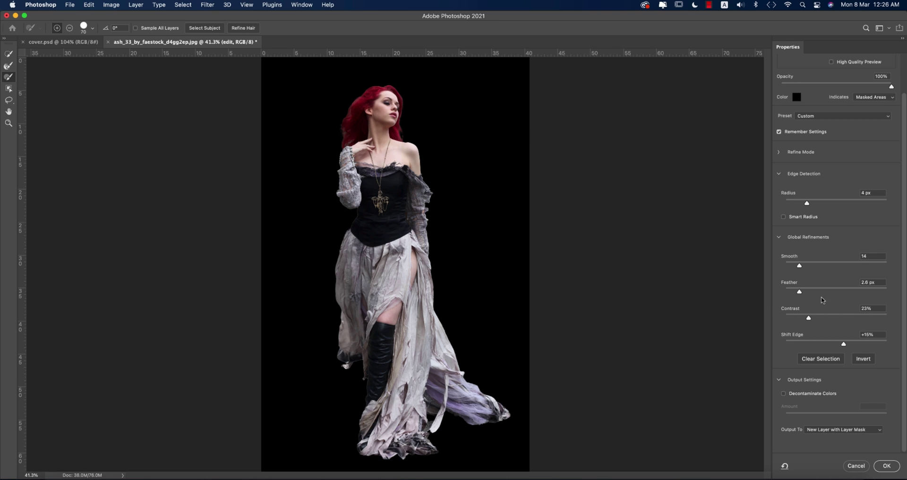
pyautogui.click(804, 267)
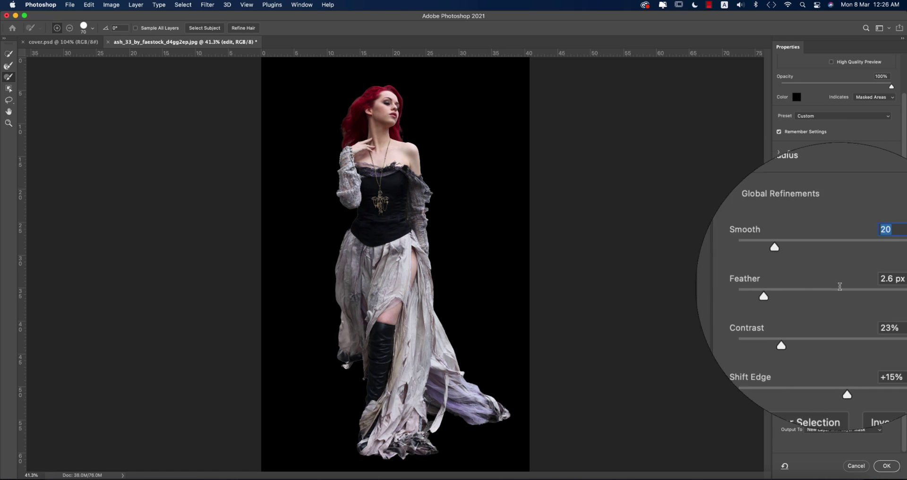
pyautogui.click(883, 283)
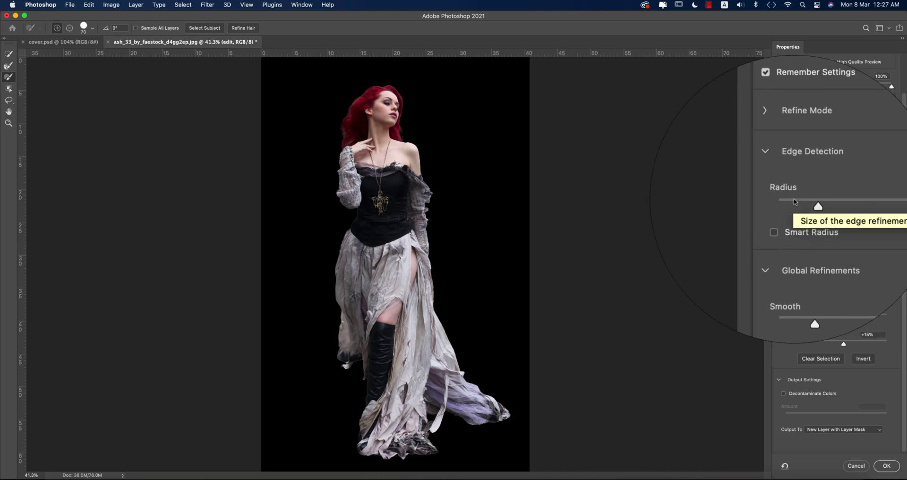
pyautogui.click(874, 193)
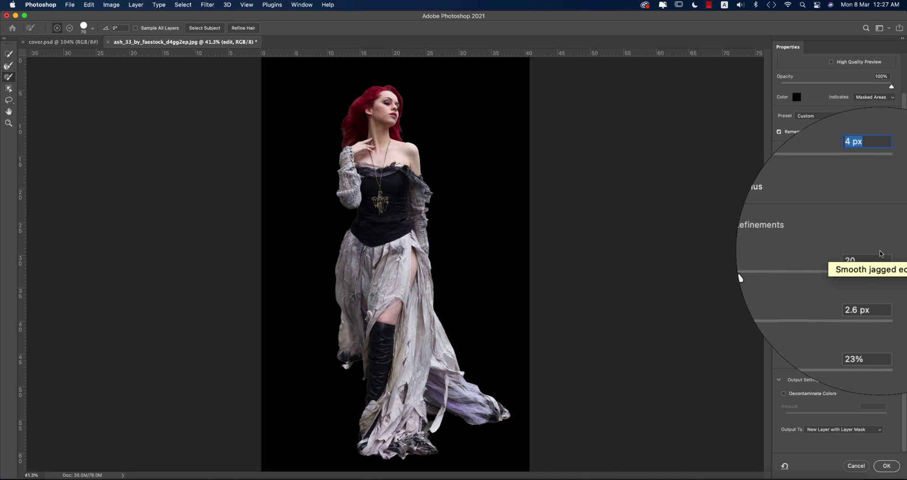
# Check Smooth, Feather, Contrast and Shift Edge values, and output to New Layer with Layer Mask.
pyautogui.click(881, 256)
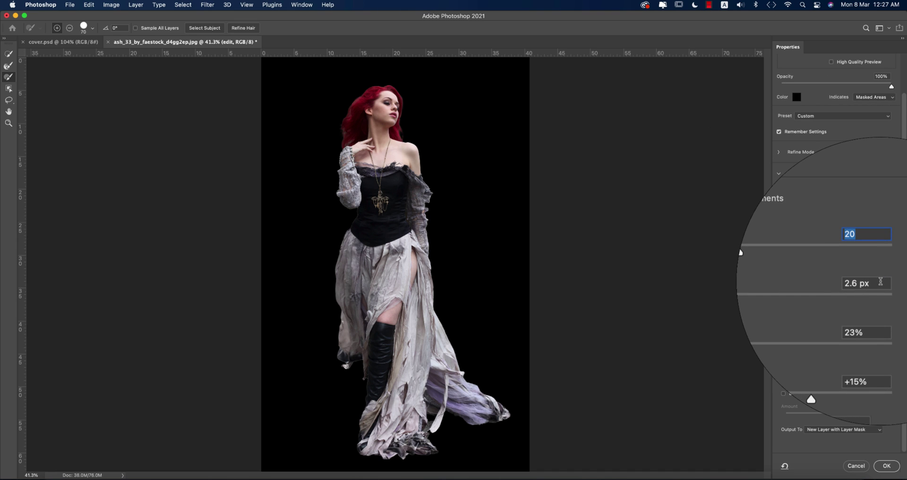
pyautogui.click(881, 282)
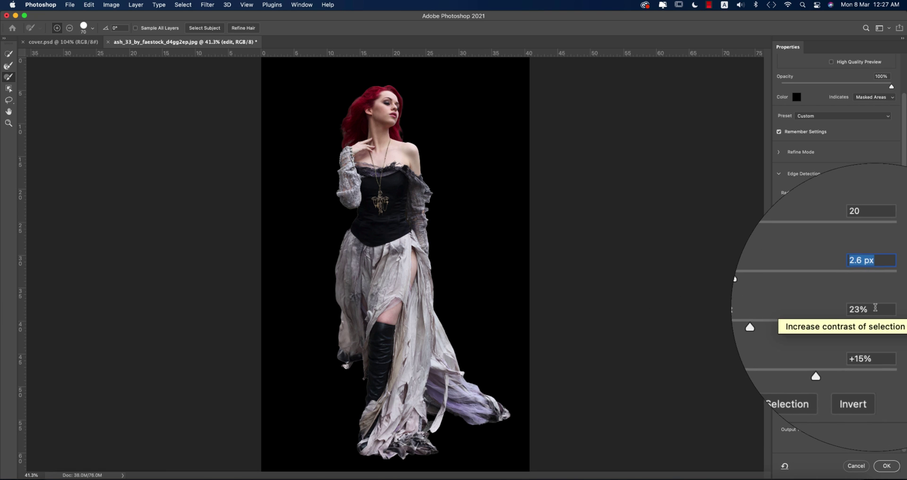
pyautogui.click(877, 307)
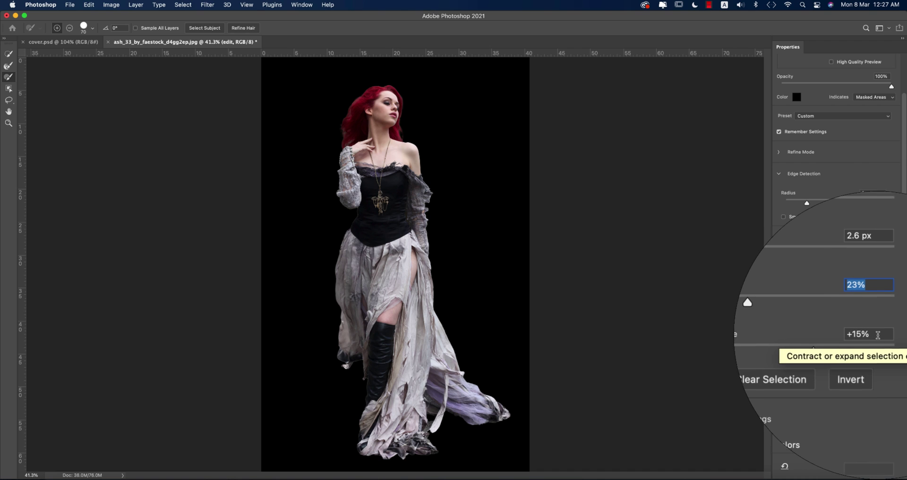
pyautogui.click(880, 335)
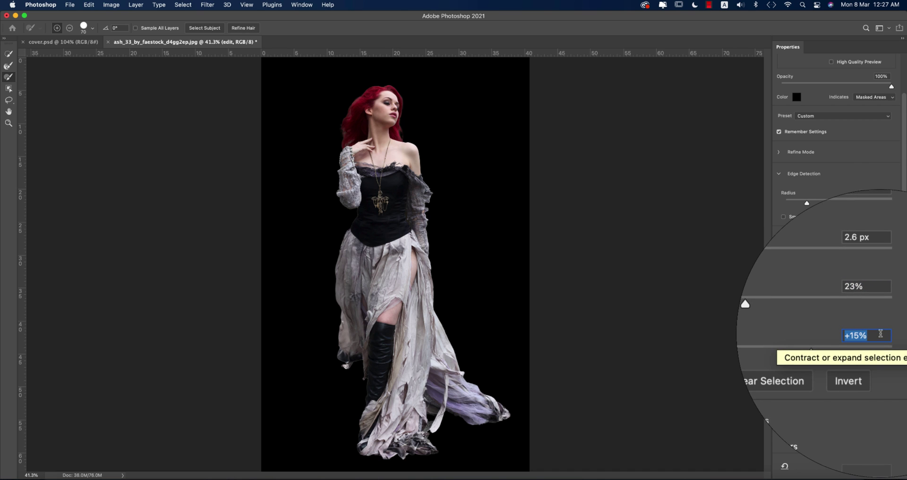
pyautogui.click(835, 432)
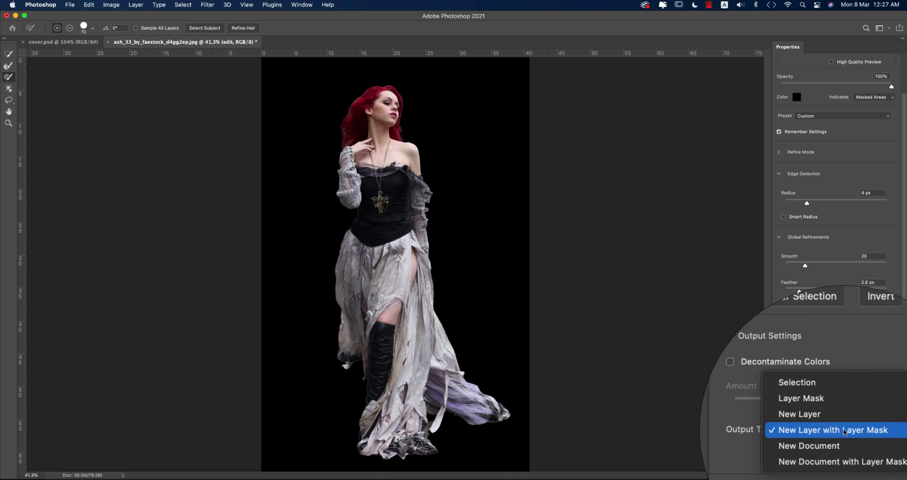
pyautogui.click(845, 431)
# Confirm the refinement, hide the Background layer, and show the edit copy and edit layers.
pyautogui.click(875, 468)
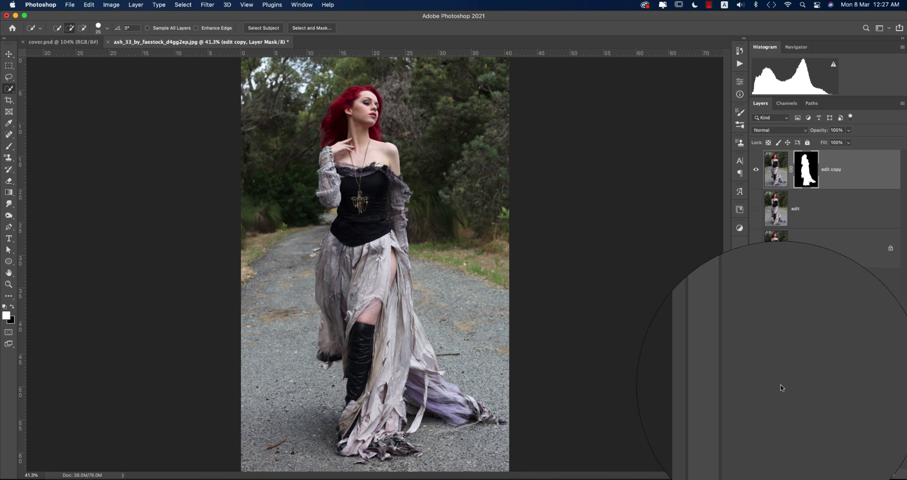
pyautogui.click(827, 216)
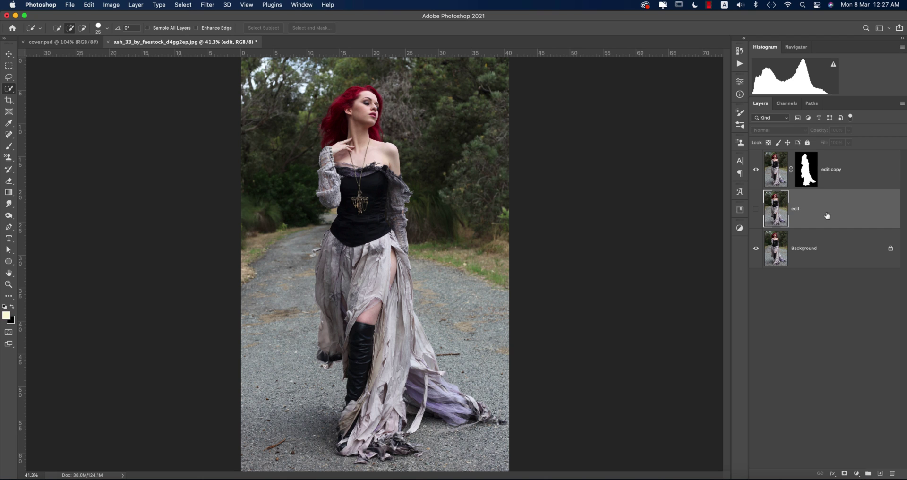
pyautogui.click(759, 248)
pyautogui.click(757, 169)
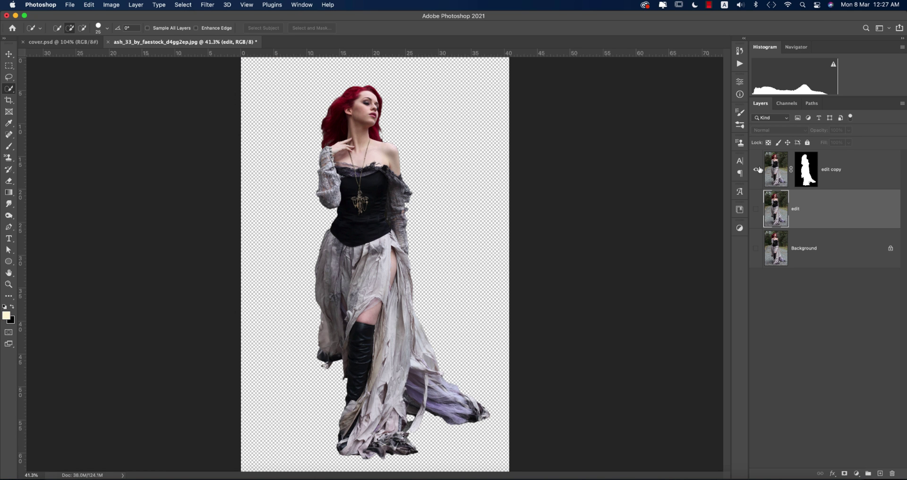
pyautogui.click(757, 209)
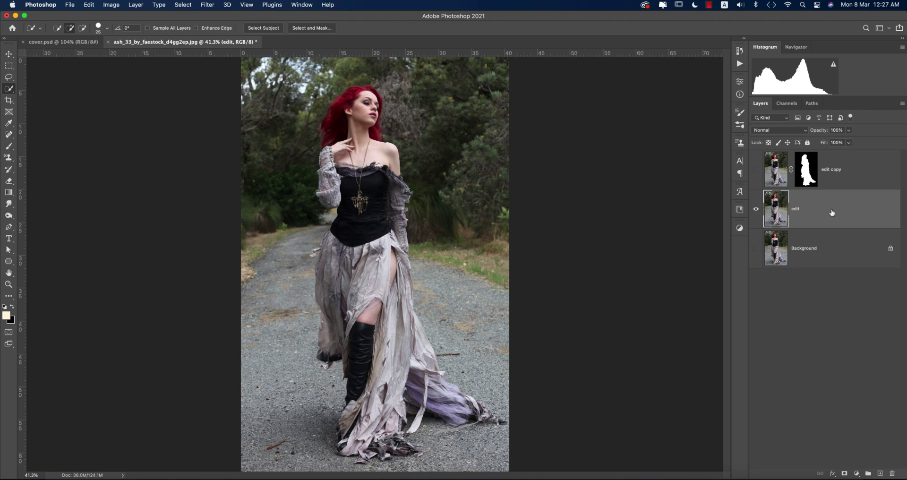
# Rename 'edit' to 'blur' and 'edit copy' to 'main', then select blur.
pyautogui.doubleClick(796, 209)
pyautogui.write('blur')
pyautogui.press('Return')
pyautogui.doubleClick(833, 169)
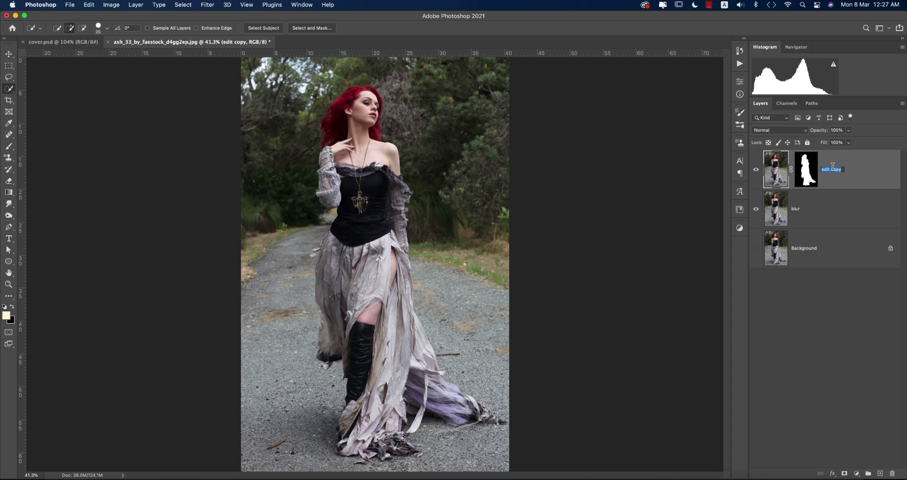
pyautogui.write('main')
pyautogui.press('Return')
pyautogui.click(815, 211)
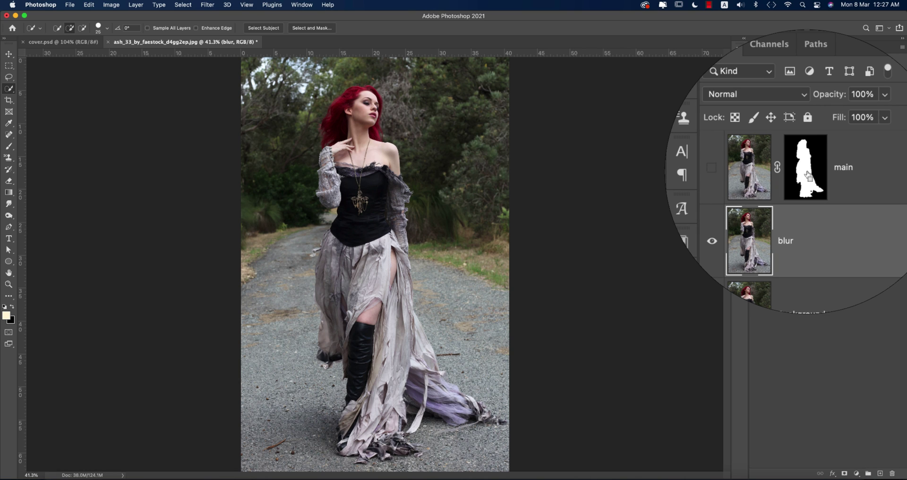
# Load the main layer's mask as a selection and expand it by 60 pixels.
pyautogui.keyDown('super'); pyautogui.click(809, 176); pyautogui.keyUp('super')
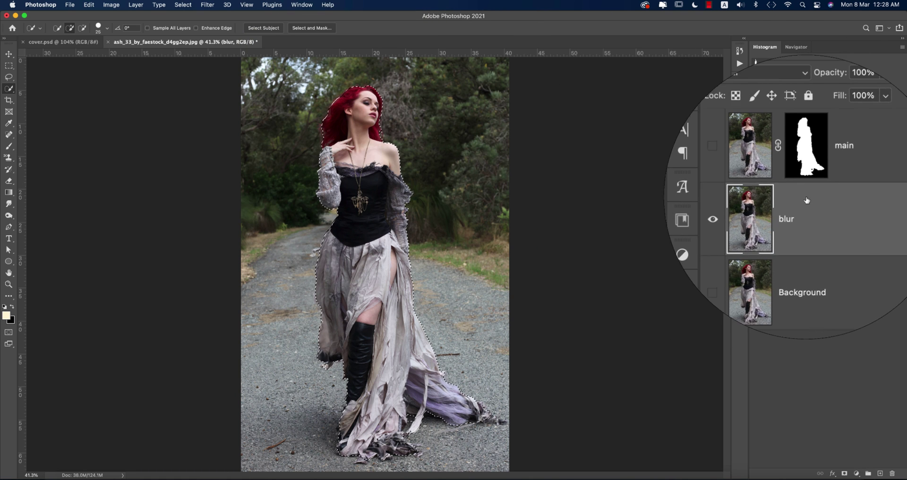
pyautogui.click(756, 209)
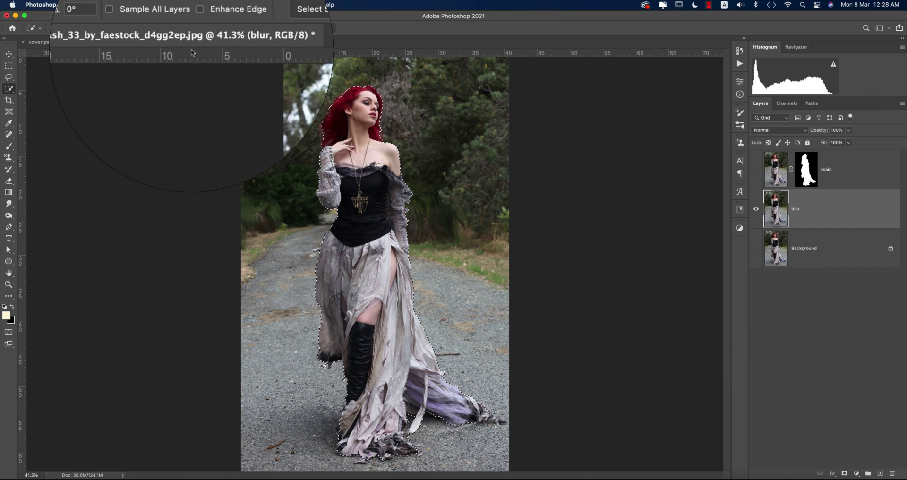
pyautogui.click(182, 4)
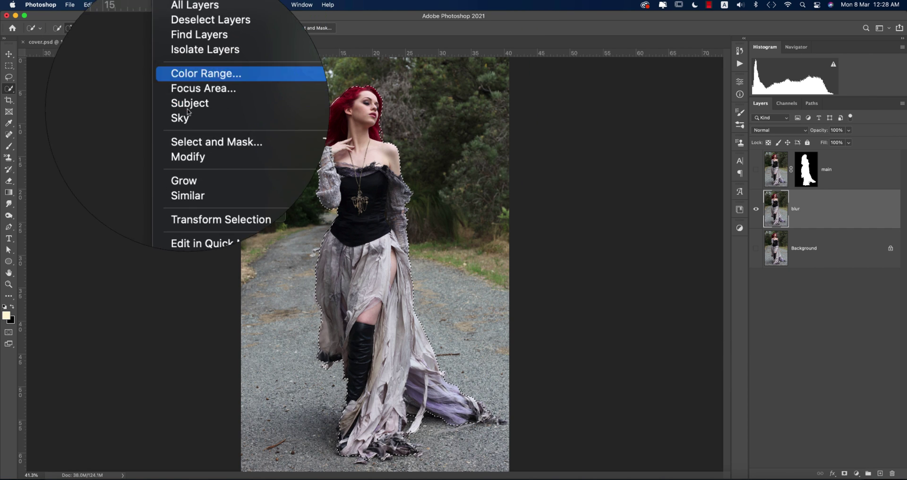
pyautogui.moveTo(205, 130)
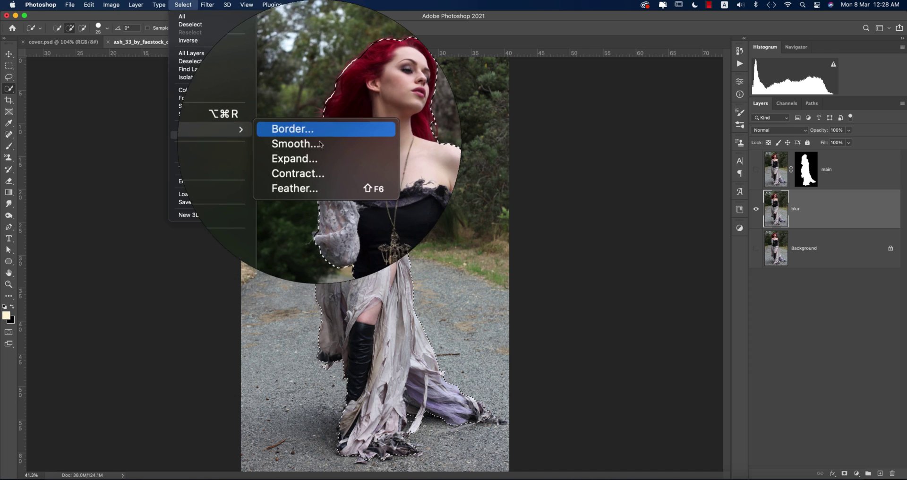
pyautogui.click(312, 152)
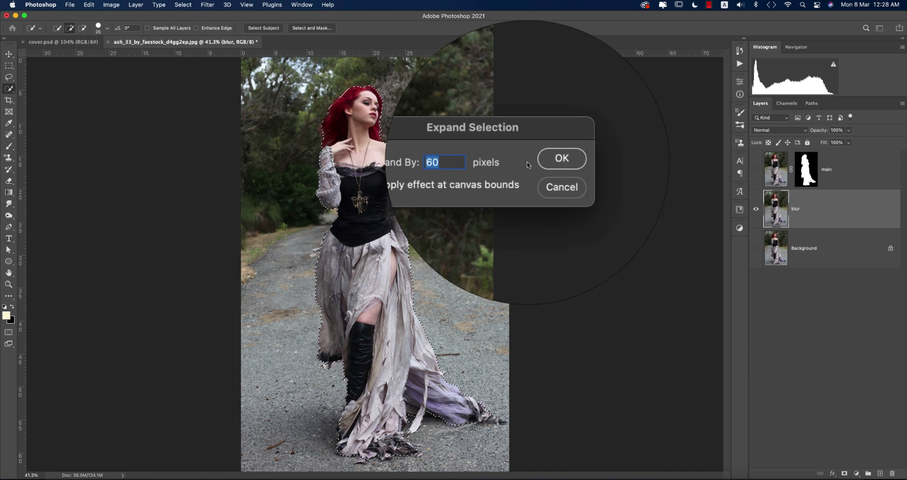
pyautogui.click(542, 160)
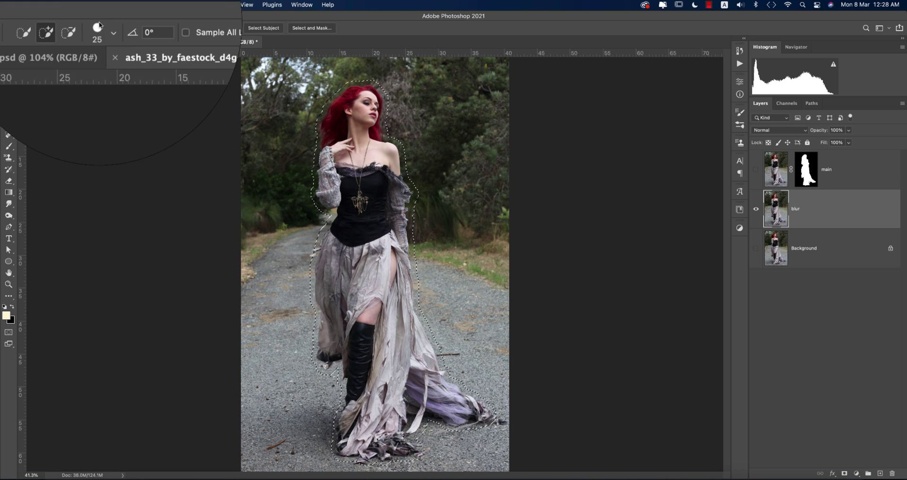
# Content-Aware Fill the expanded selection to remove the woman from the blur layer.
pyautogui.click(89, 4)
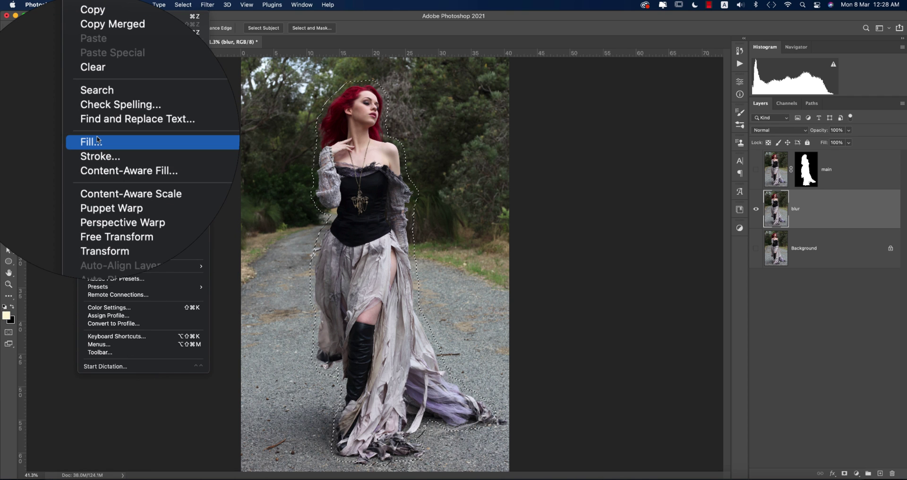
pyautogui.click(96, 138)
pyautogui.click(571, 153)
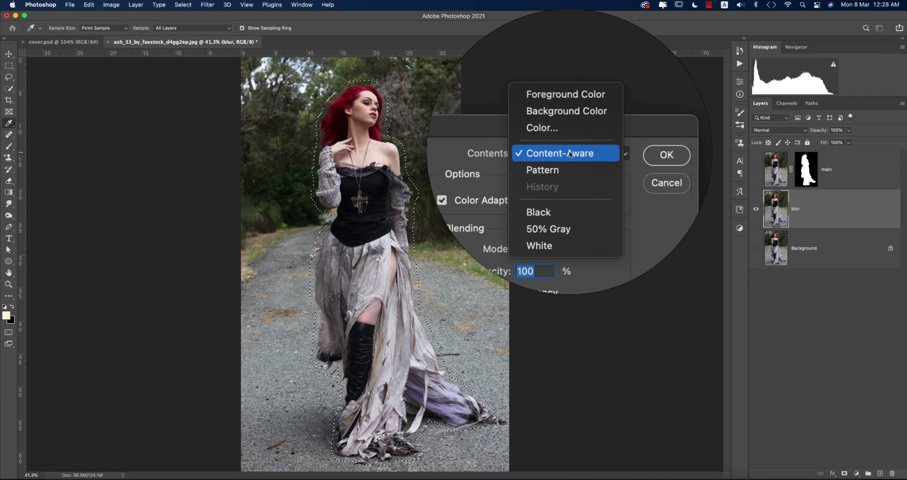
pyautogui.click(570, 154)
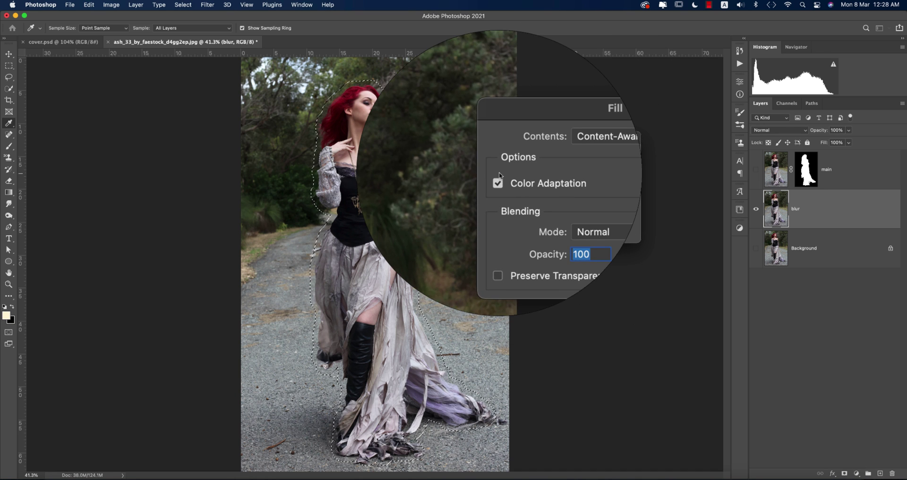
pyautogui.click(533, 201)
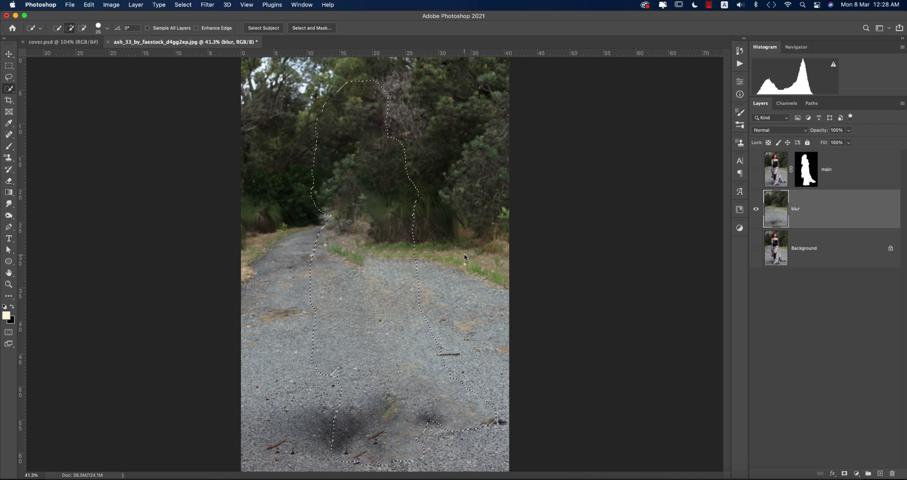
# Deselect, switch to the Move tool, and turn the main cutout layer back on.
pyautogui.press('super+d')
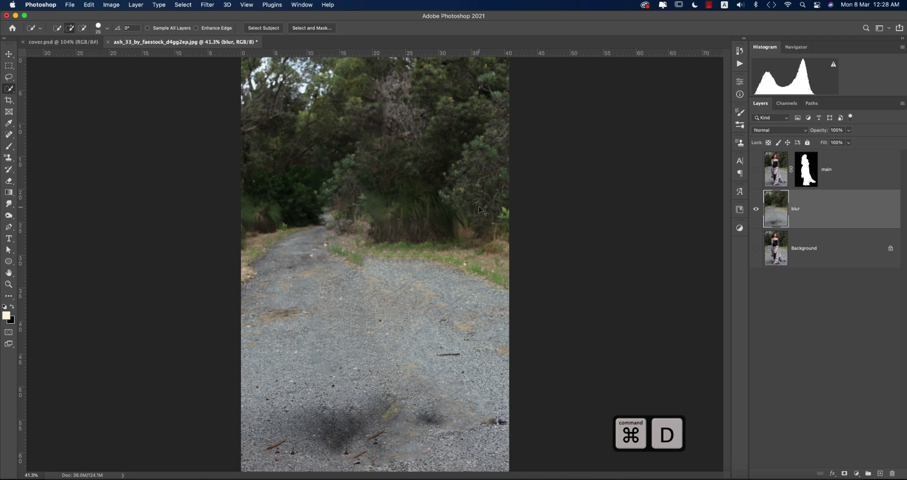
pyautogui.click(9, 54)
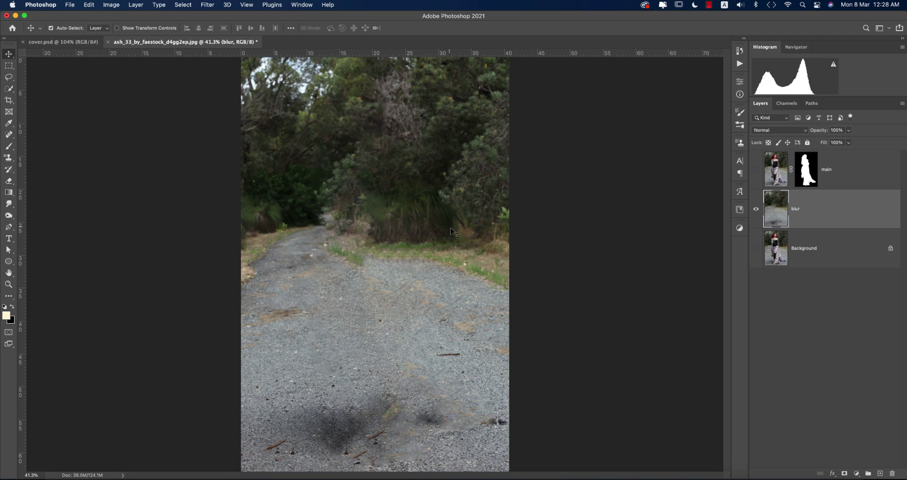
pyautogui.click(757, 169)
pyautogui.click(756, 170)
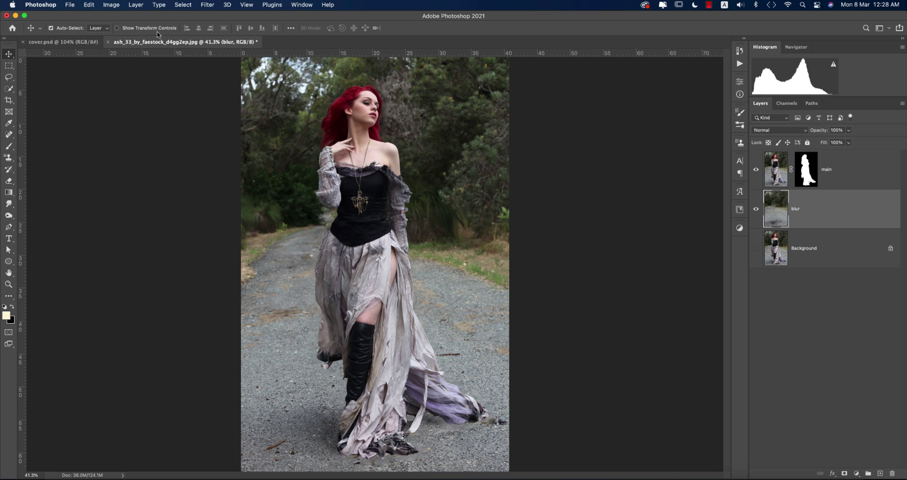
# Add a Tilt-Shift blur, lower the focus band and extend it, with blur around 41 px.
pyautogui.click(208, 4)
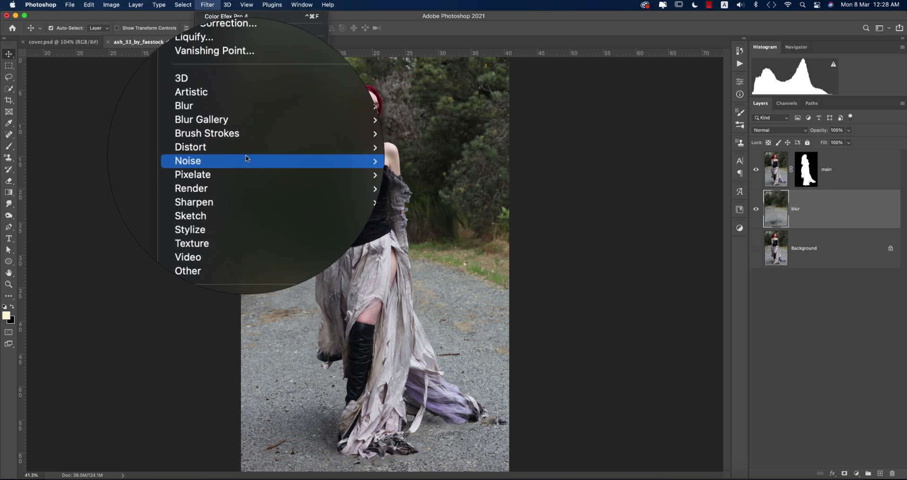
pyautogui.moveTo(252, 134)
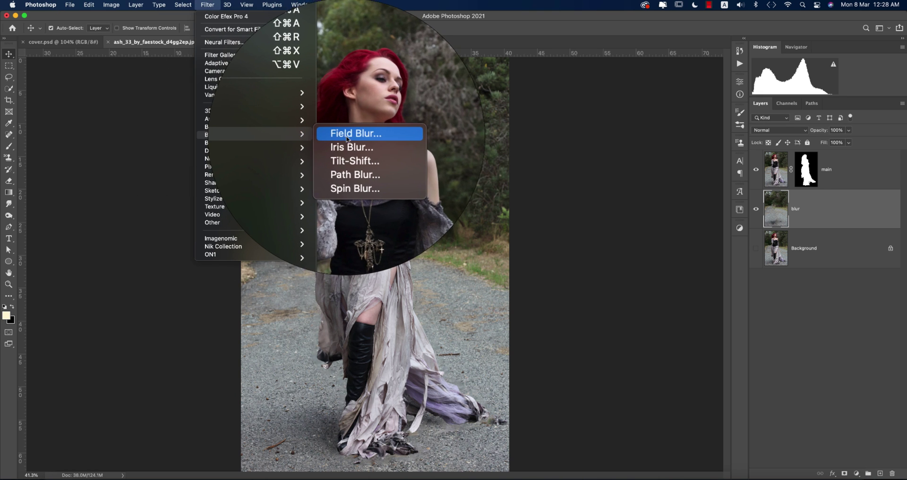
pyautogui.click(357, 151)
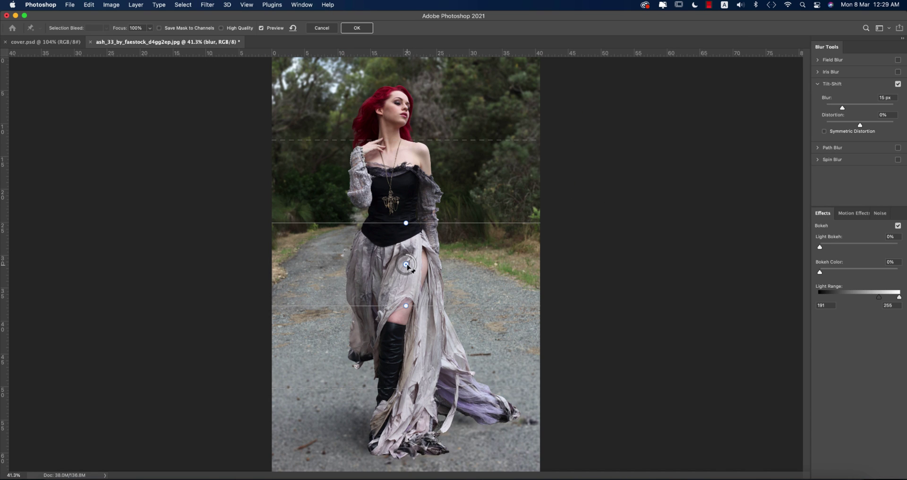
pyautogui.moveTo(407, 265); pyautogui.dragTo(408, 322)
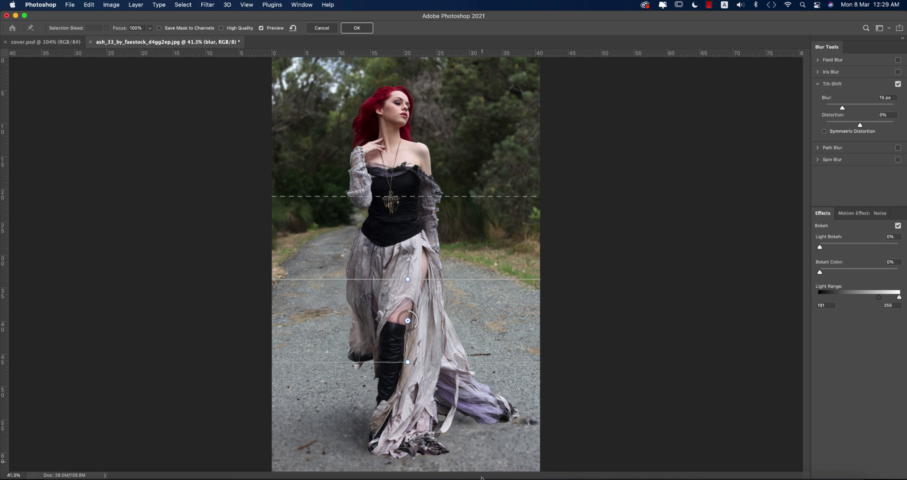
pyautogui.moveTo(513, 362); pyautogui.dragTo(514, 471)
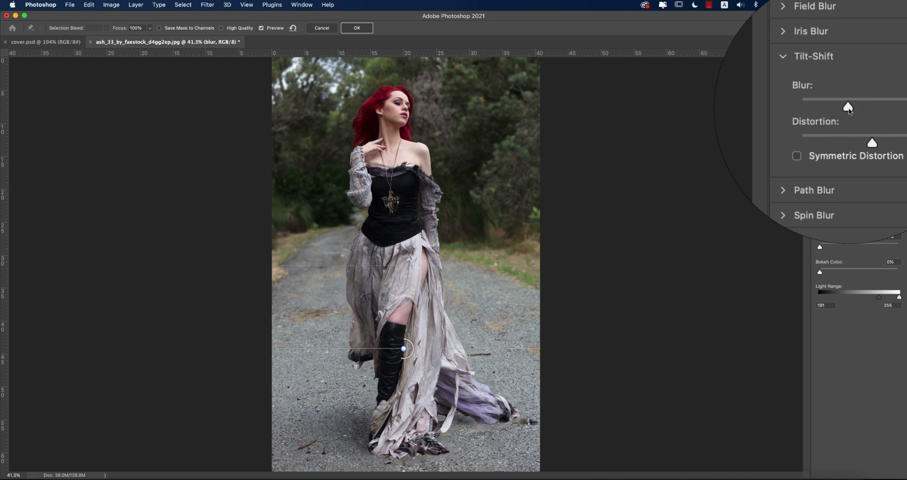
pyautogui.moveTo(843, 109); pyautogui.dragTo(858, 111)
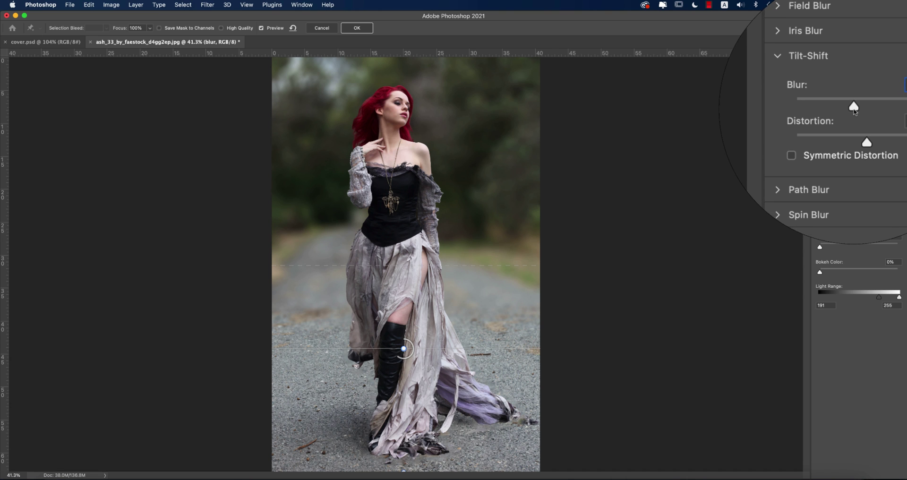
# Set tilt-shift Blur 52 px, Distortion 7%, slight Light Bokeh, Light Range 240, and apply.
pyautogui.click(505, 351)
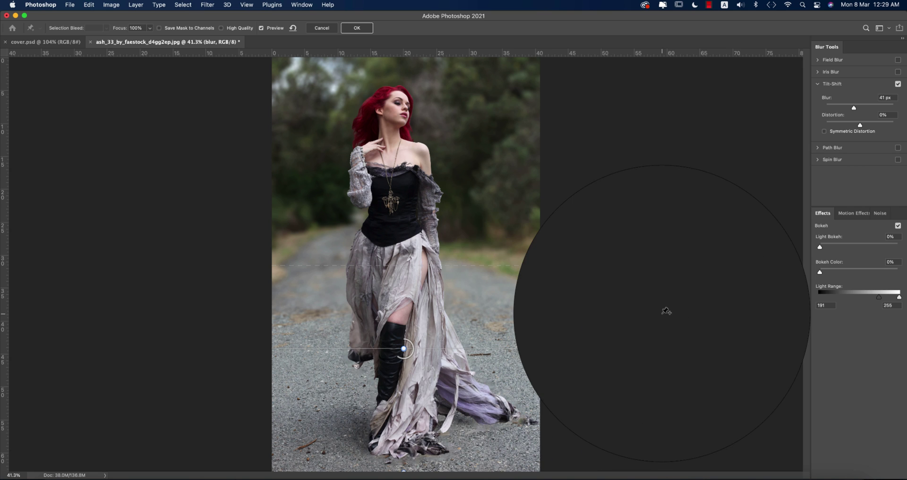
pyautogui.moveTo(860, 124); pyautogui.dragTo(862, 125)
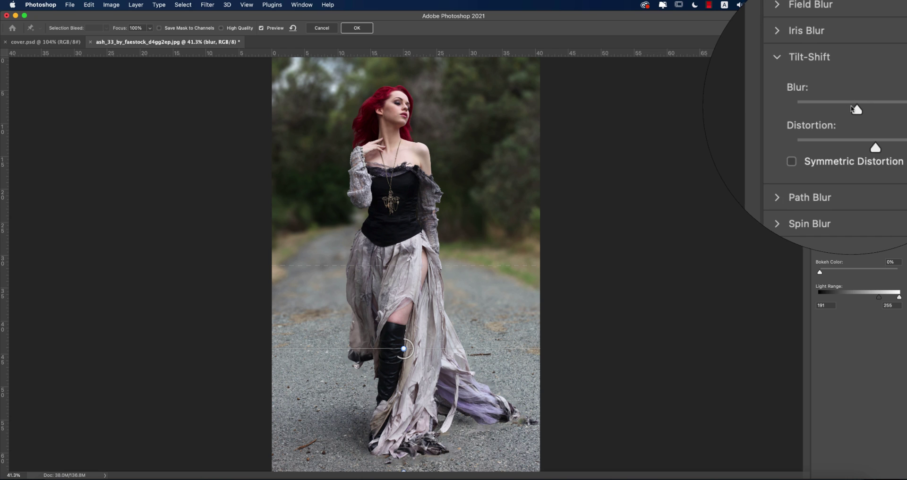
pyautogui.moveTo(855, 107); pyautogui.dragTo(857, 107)
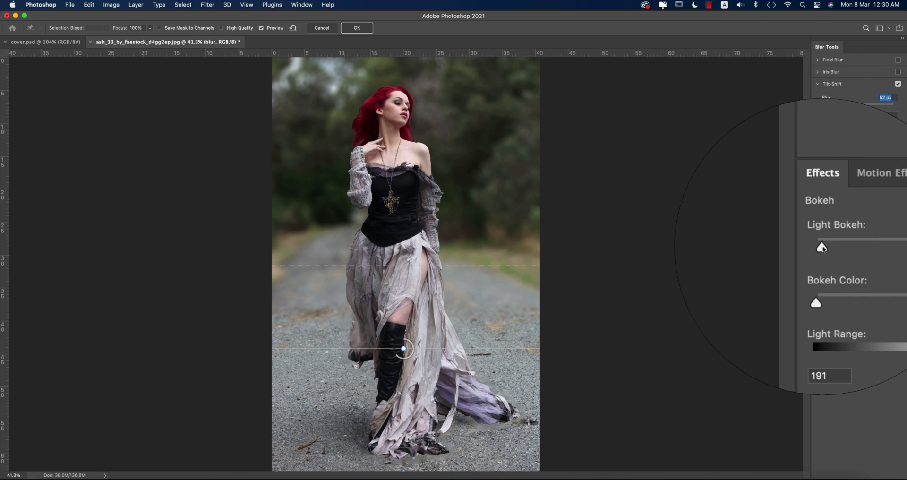
pyautogui.moveTo(821, 249); pyautogui.dragTo(826, 249)
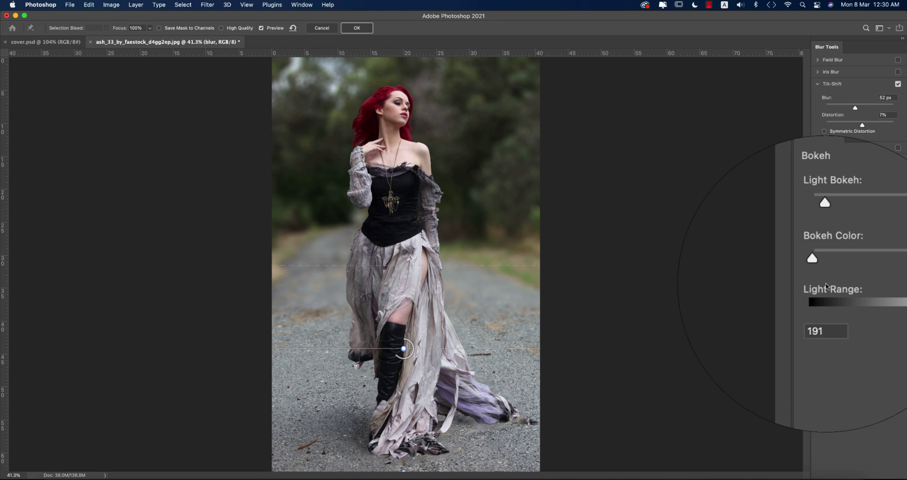
pyautogui.moveTo(878, 299); pyautogui.dragTo(895, 299)
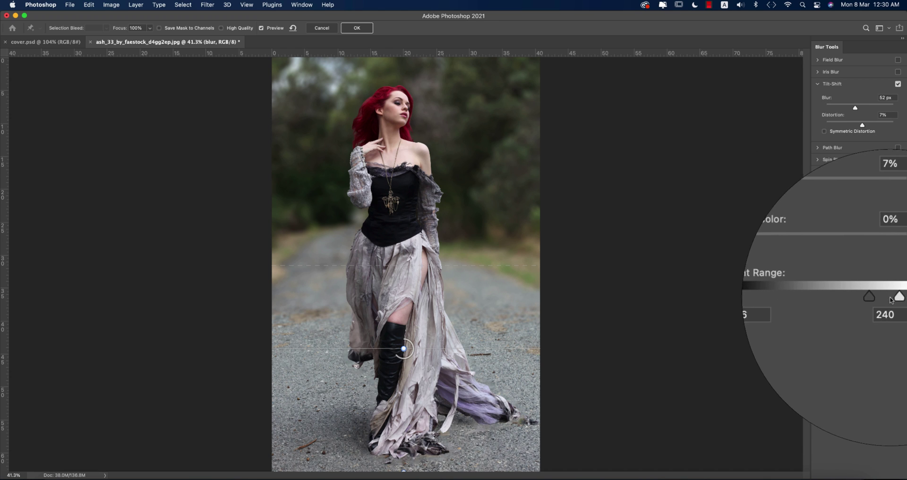
pyautogui.click(355, 29)
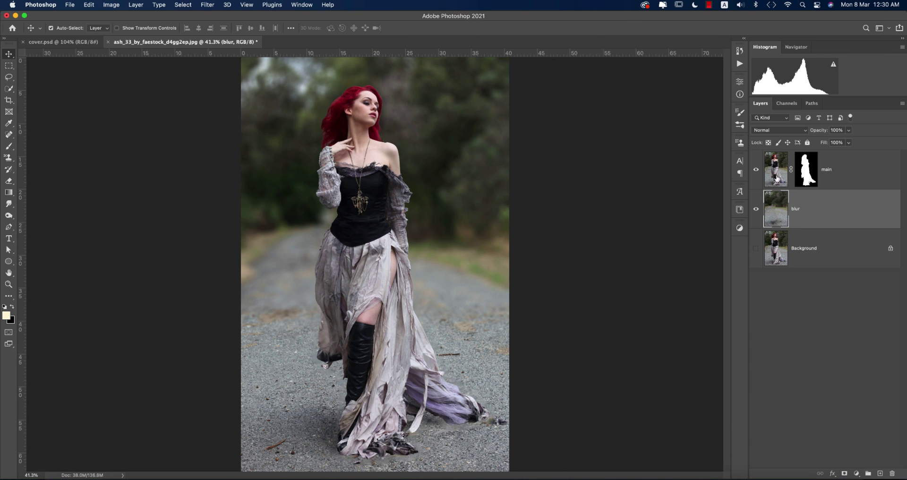
# Toggle the main and blur layers to compare, then target the main layer's mask.
pyautogui.click(757, 170)
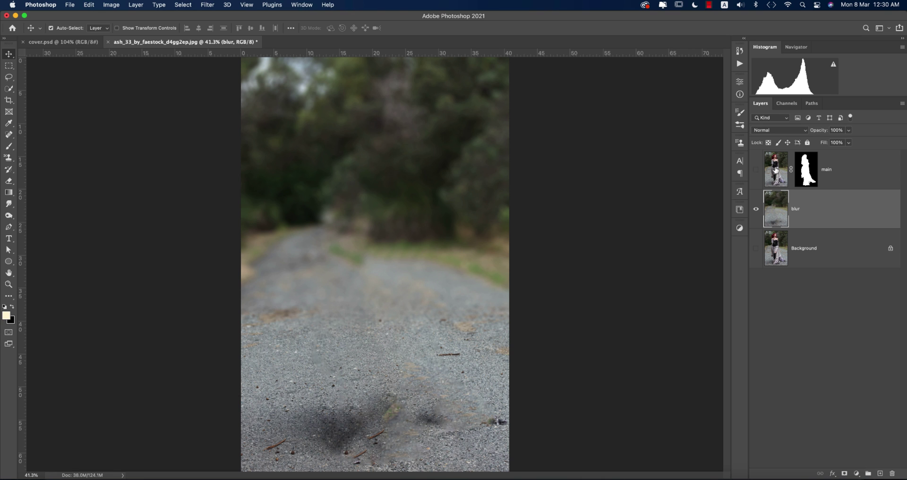
pyautogui.click(757, 209)
pyautogui.click(756, 171)
pyautogui.click(805, 171)
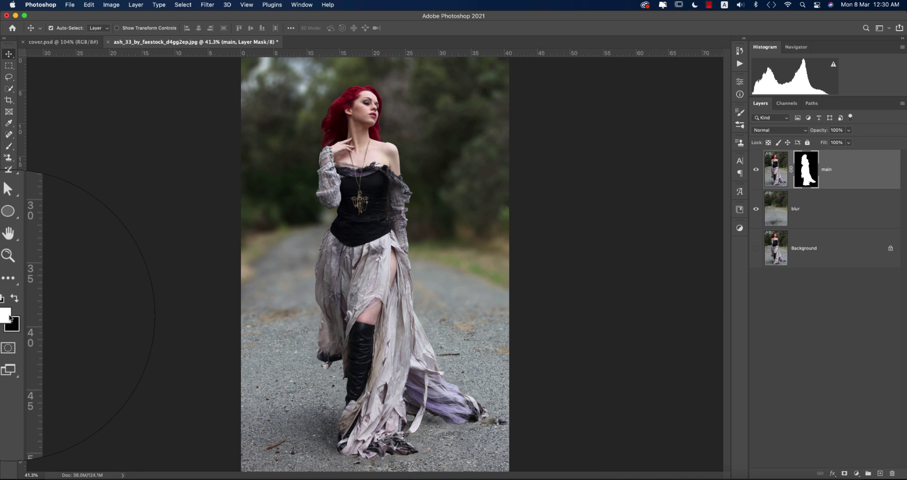
# Paint white along the dress hem on the main mask with a smaller brush.
pyautogui.click(9, 146)
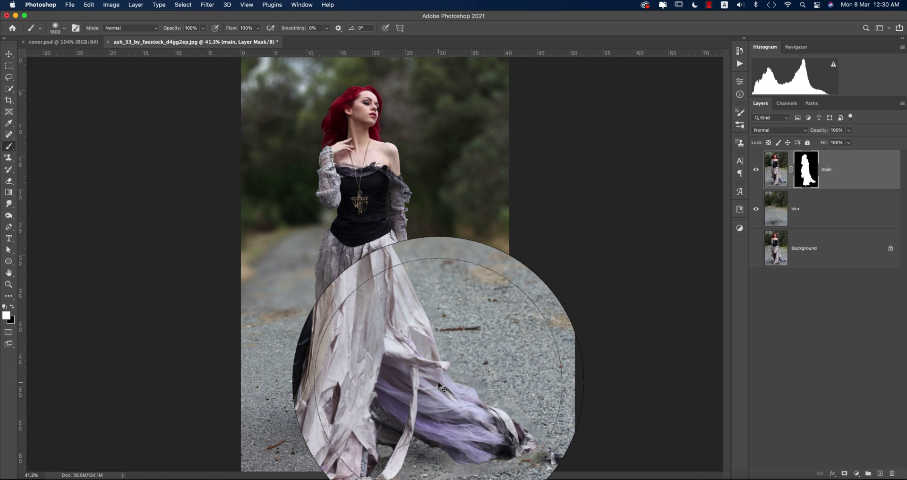
pyautogui.scroll(-3, 371, 371)
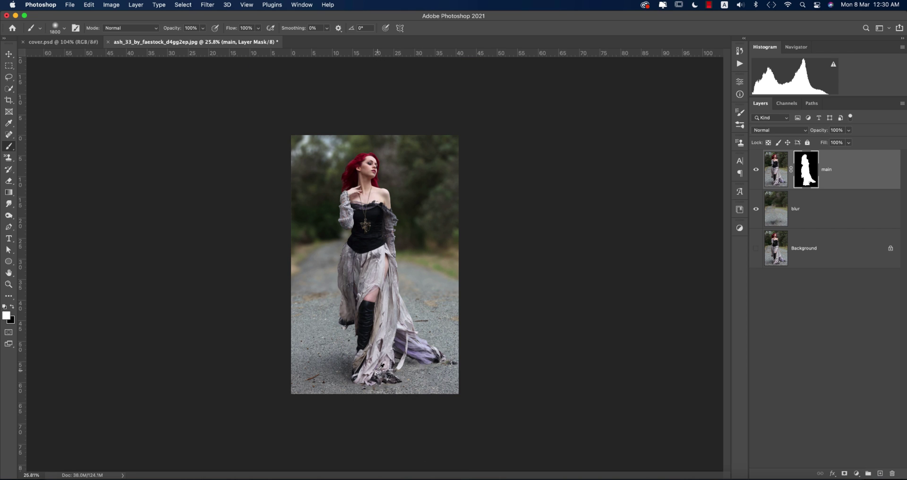
pyautogui.press('[')
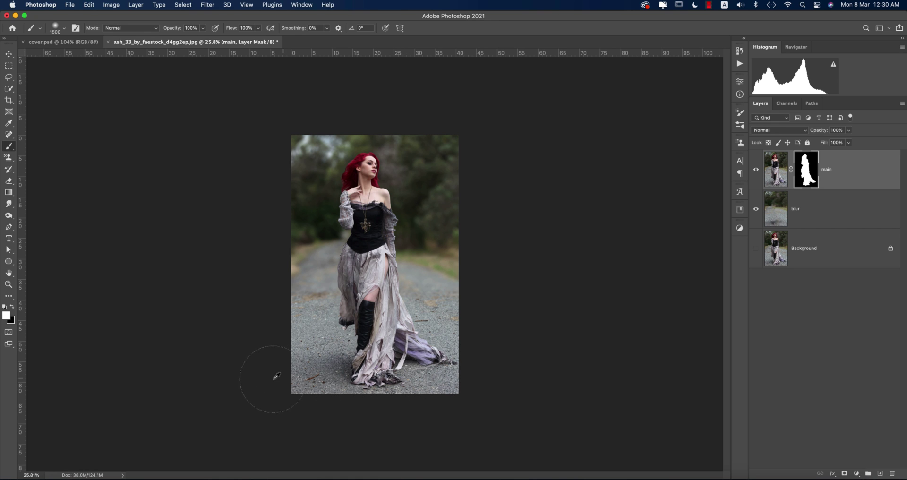
pyautogui.moveTo(277, 377); pyautogui.dragTo(443, 348)
pyautogui.press('super+0')
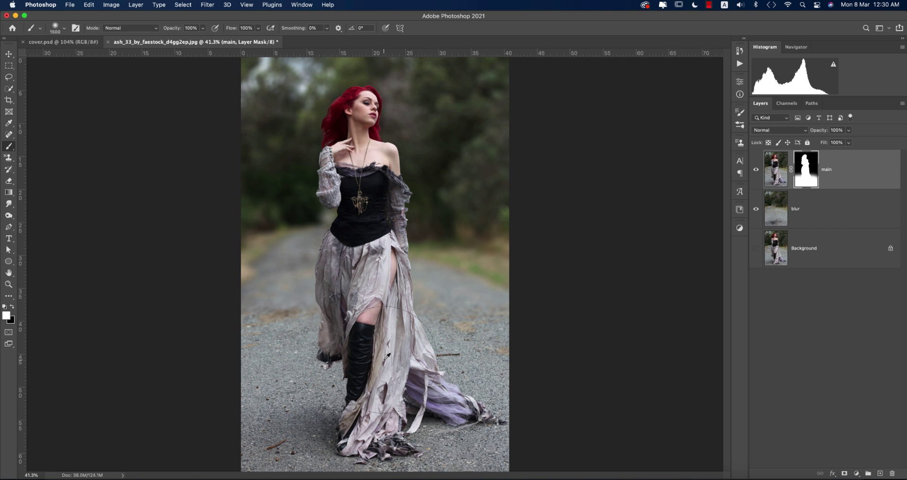
pyautogui.press('super+minus')
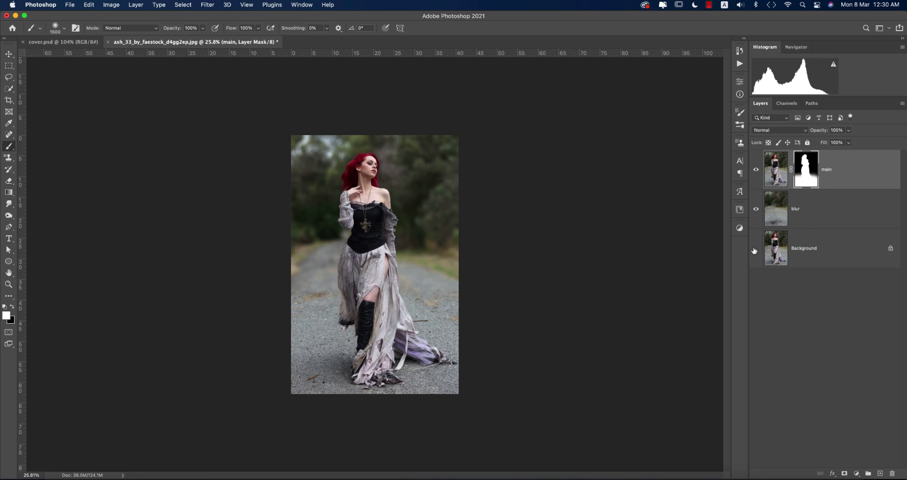
pyautogui.click(810, 221)
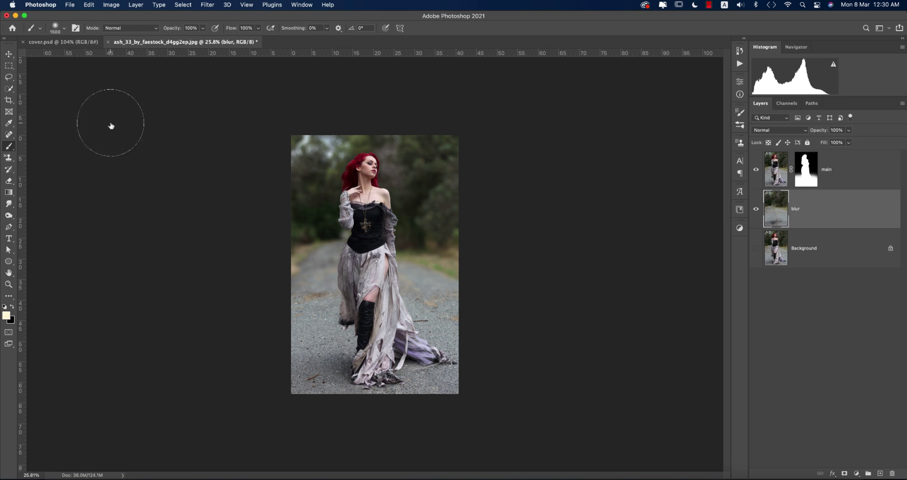
# Darken the blurred background layer with a Camera Raw Filter exposure of -0.55.
pyautogui.click(5, 53)
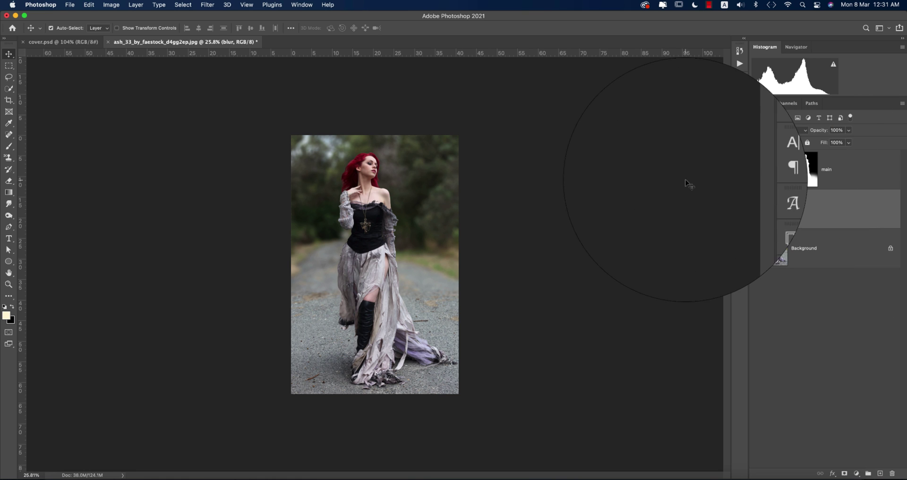
pyautogui.click(206, 5)
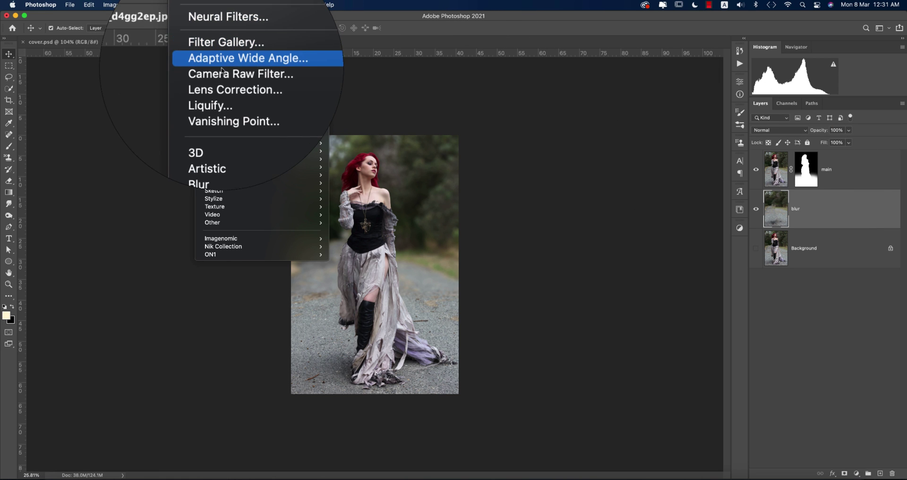
pyautogui.click(259, 76)
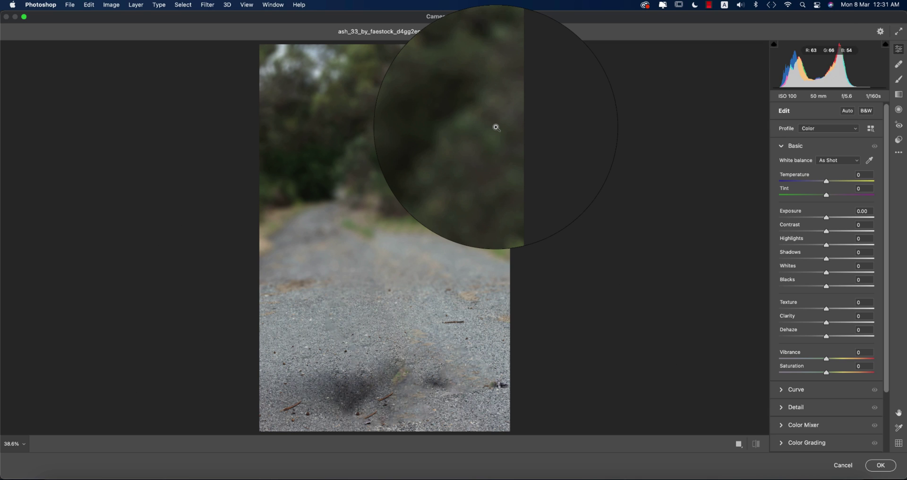
pyautogui.moveTo(826, 217); pyautogui.dragTo(820, 217)
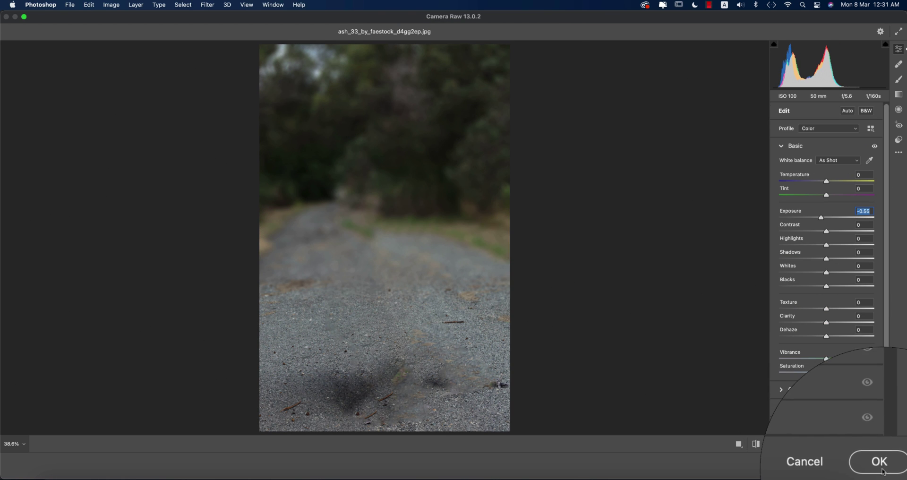
pyautogui.click(882, 466)
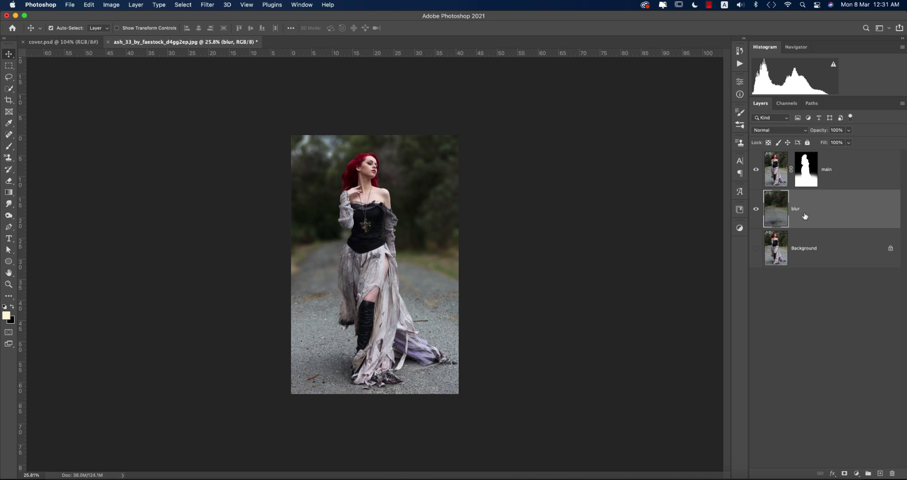
# Combine the main and blur layers into one smart object.
pyautogui.keyDown('shift'); pyautogui.click(843, 173); pyautogui.keyUp('shift')
pyautogui.rightClick(843, 173)
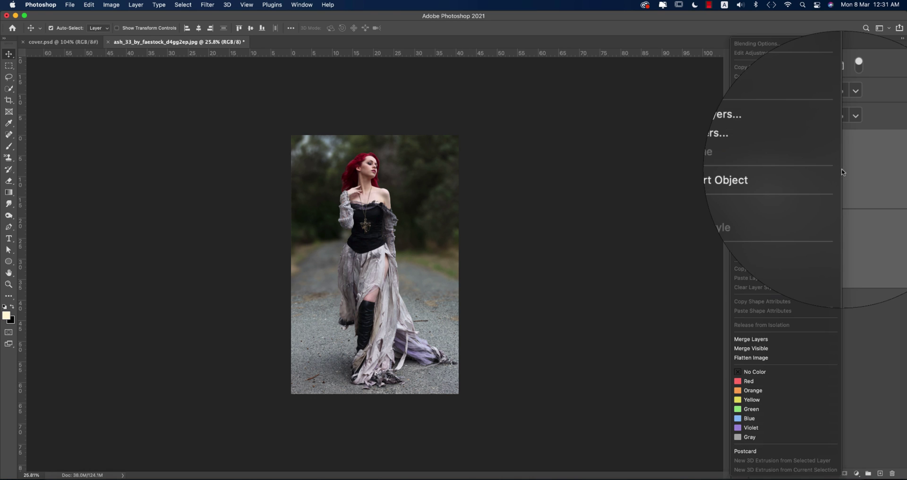
pyautogui.click(764, 174)
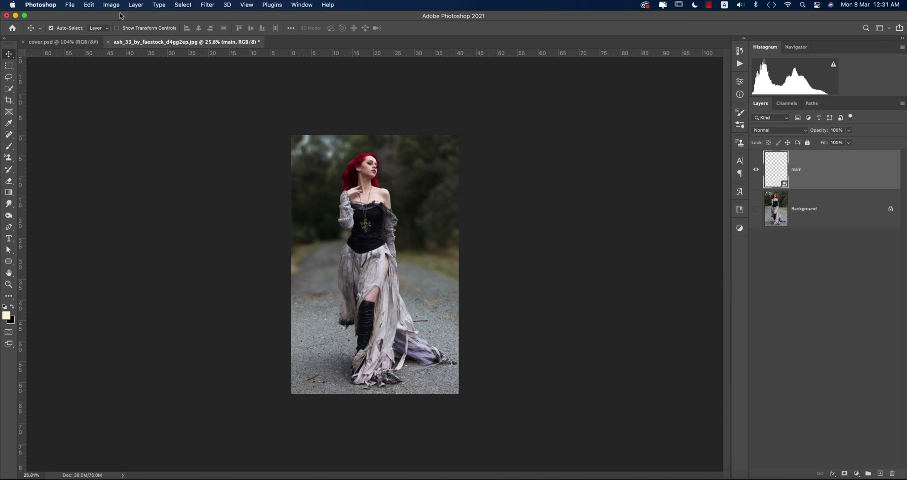
# Load the 'modern -vint.xmp' preset in Camera Raw, then preview the unedited original.
pyautogui.click(207, 5)
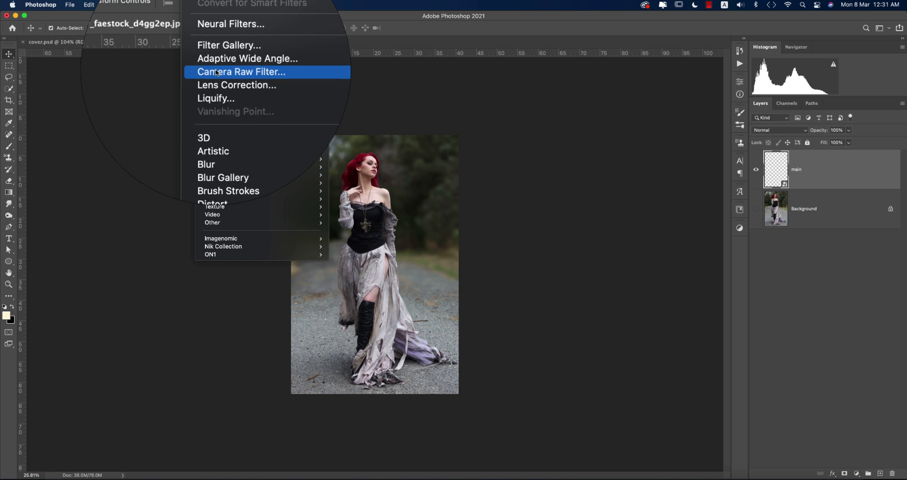
pyautogui.click(216, 72)
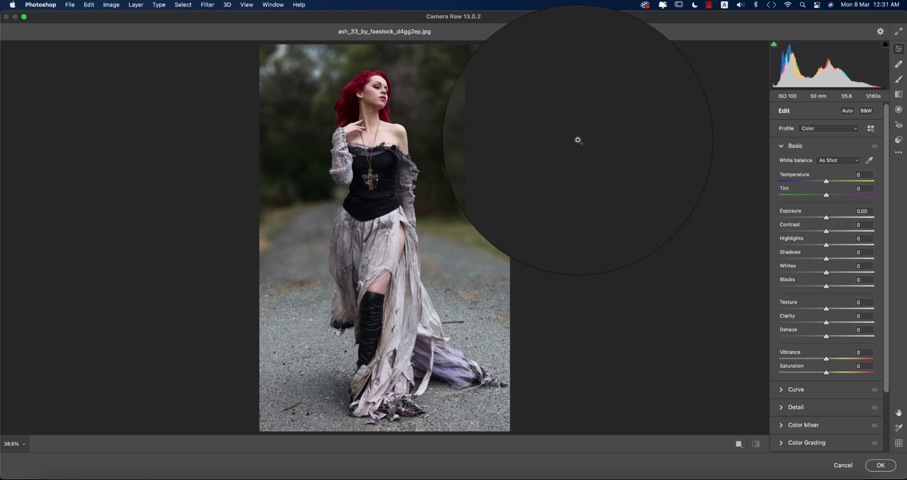
pyautogui.click(898, 152)
pyautogui.click(811, 263)
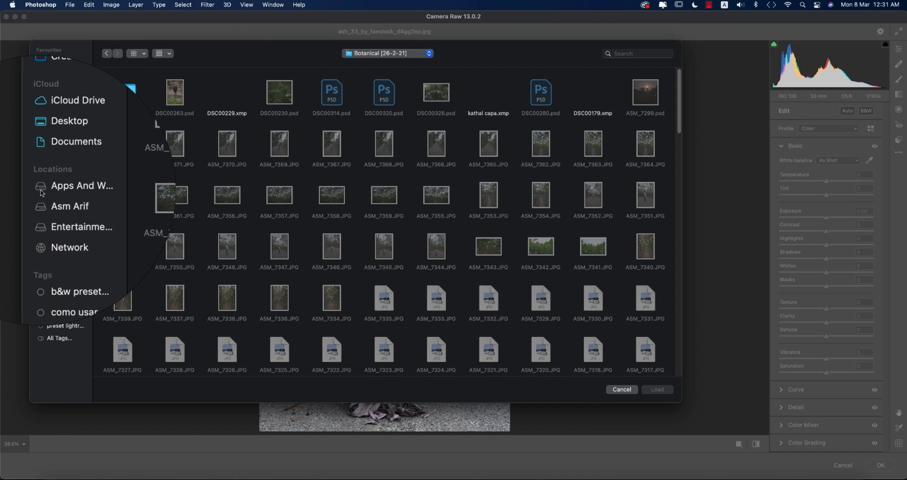
pyautogui.doubleClick(117, 99)
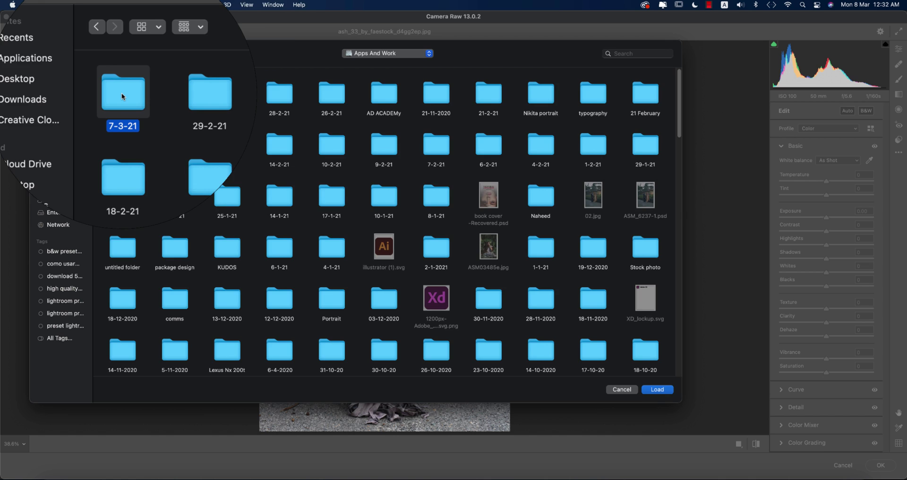
pyautogui.click(317, 99)
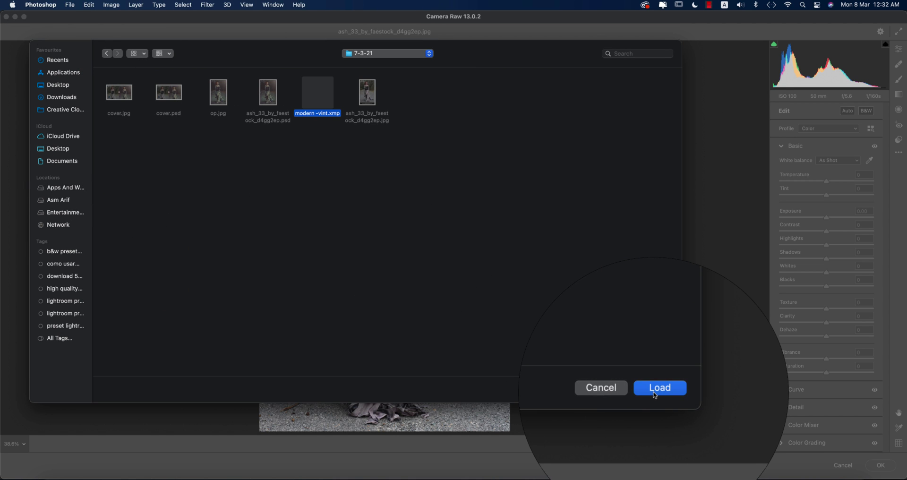
pyautogui.click(655, 388)
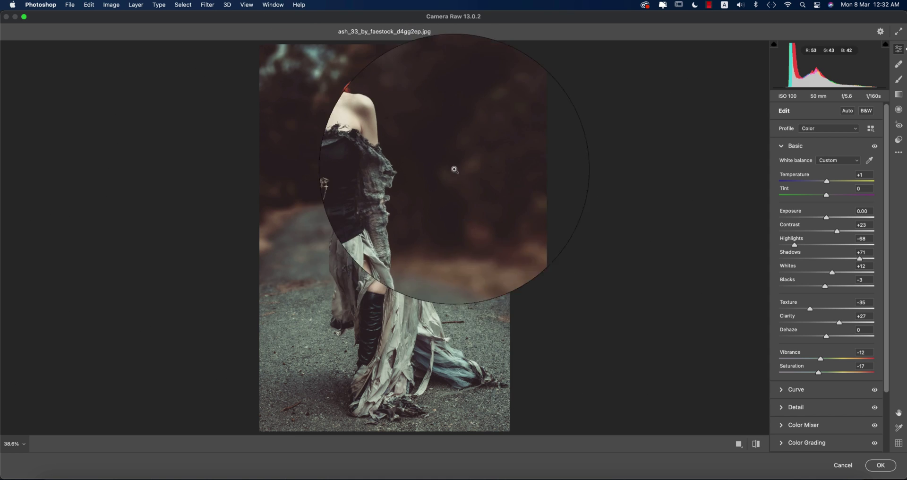
pyautogui.click(757, 444)
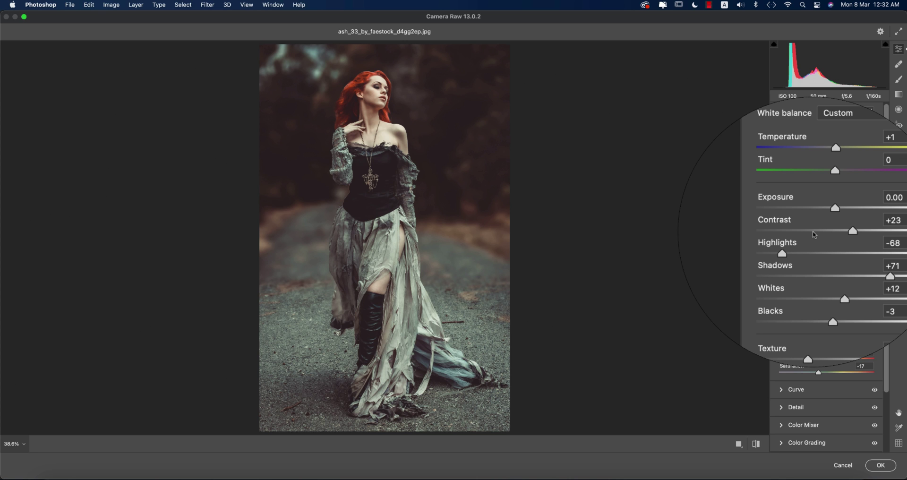
# Review the Basic panel's Temperature, Contrast and Texture values, then collapse Basic.
pyautogui.click(865, 174)
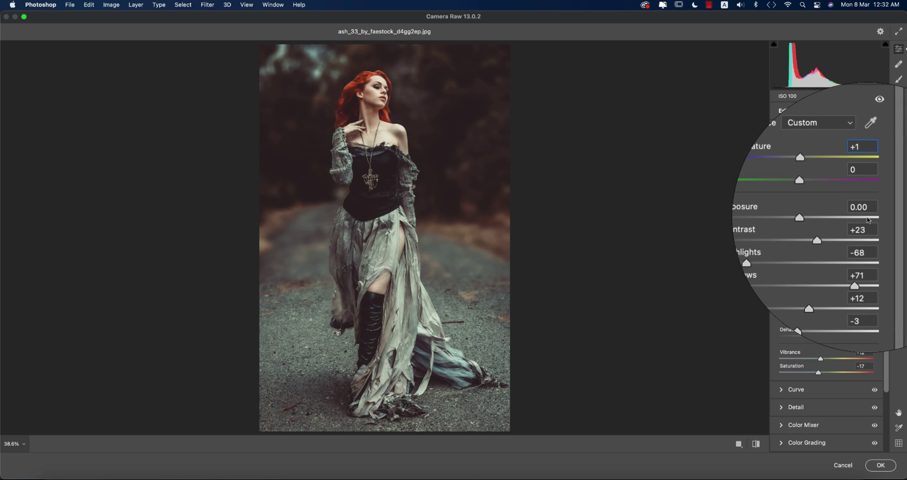
pyautogui.click(869, 225)
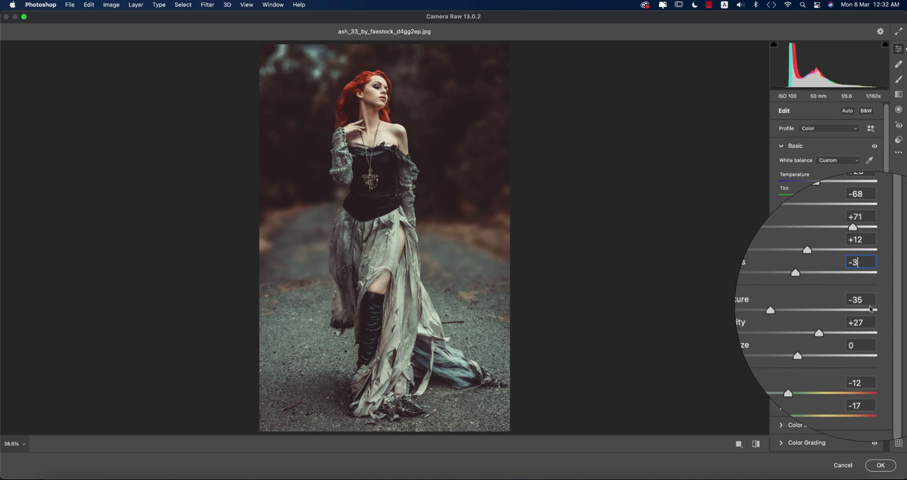
pyautogui.click(871, 306)
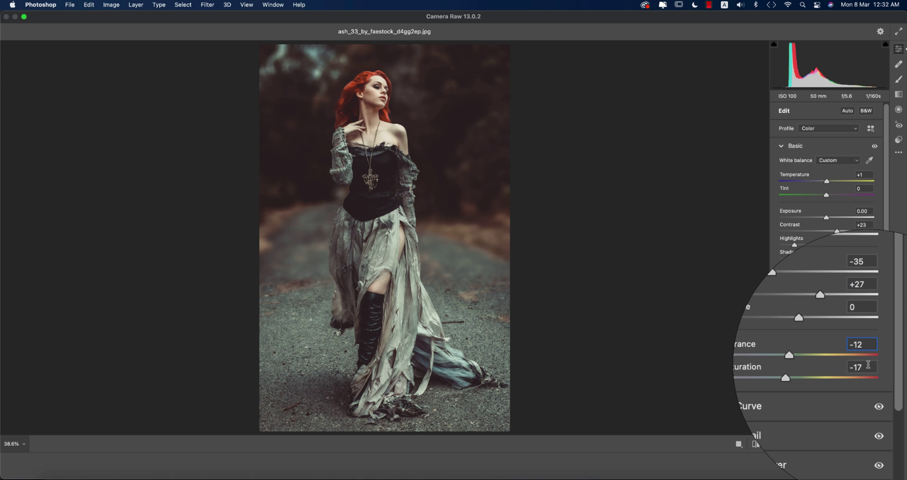
pyautogui.click(781, 146)
pyautogui.click(781, 164)
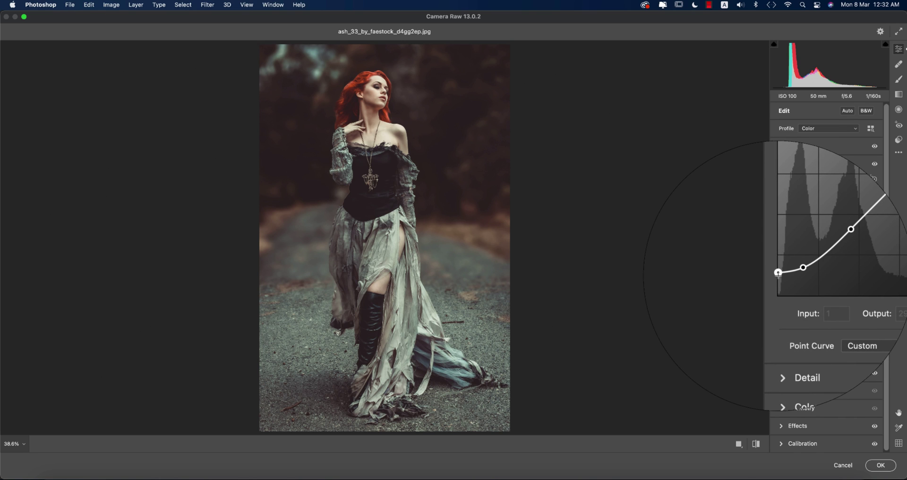
pyautogui.click(822, 177)
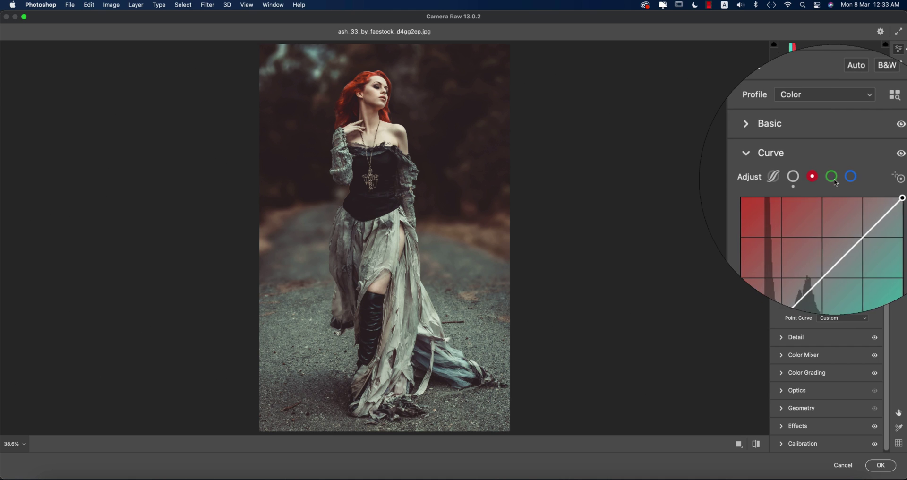
pyautogui.click(845, 179)
pyautogui.click(812, 177)
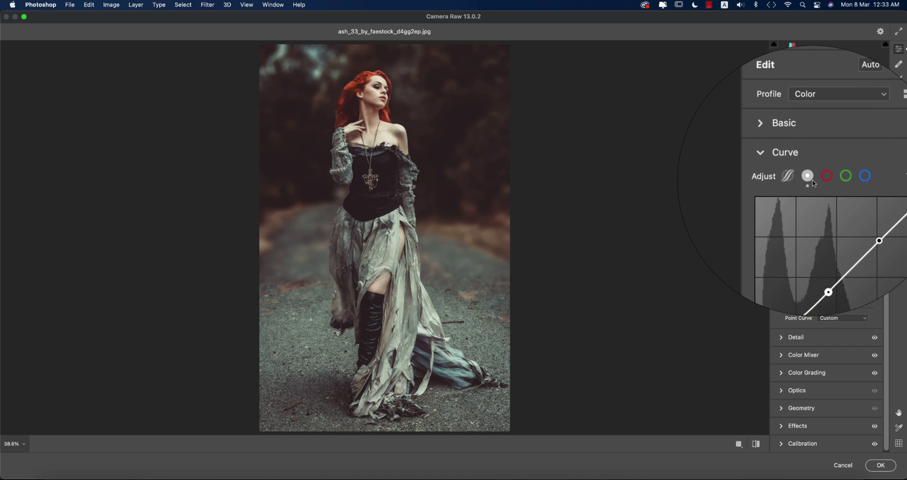
pyautogui.click(781, 163)
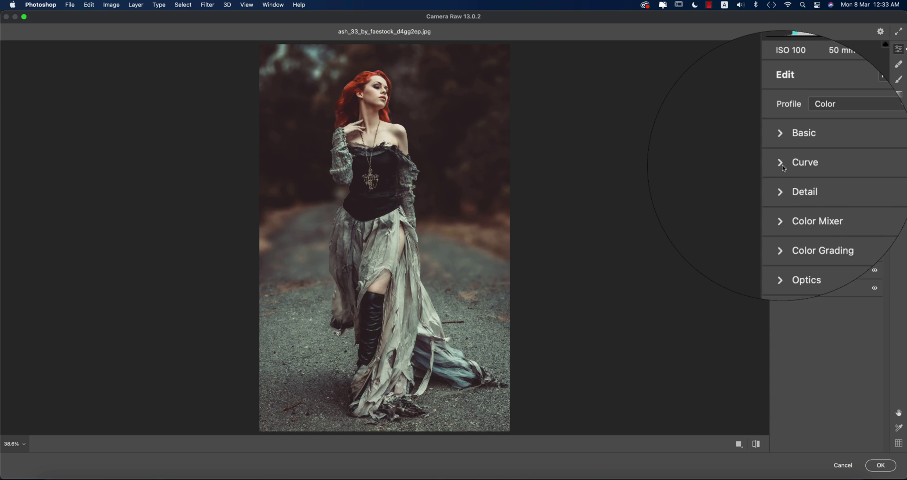
pyautogui.click(784, 184)
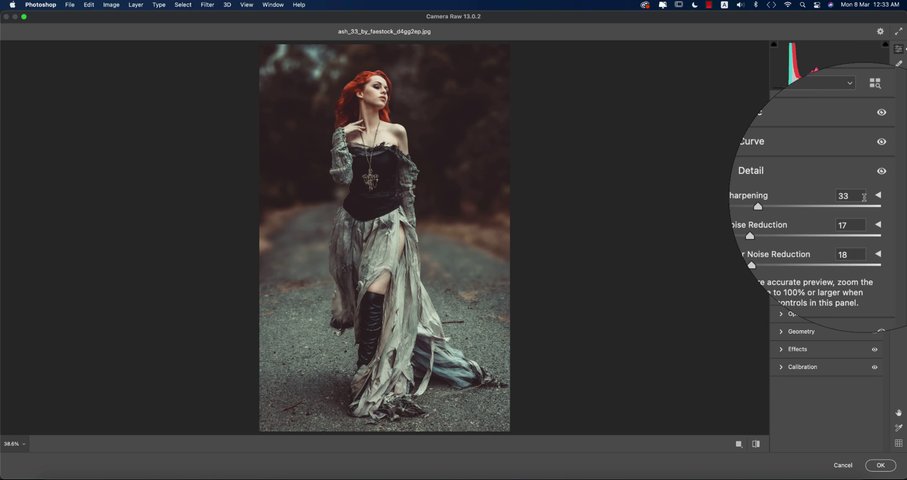
pyautogui.click(848, 194)
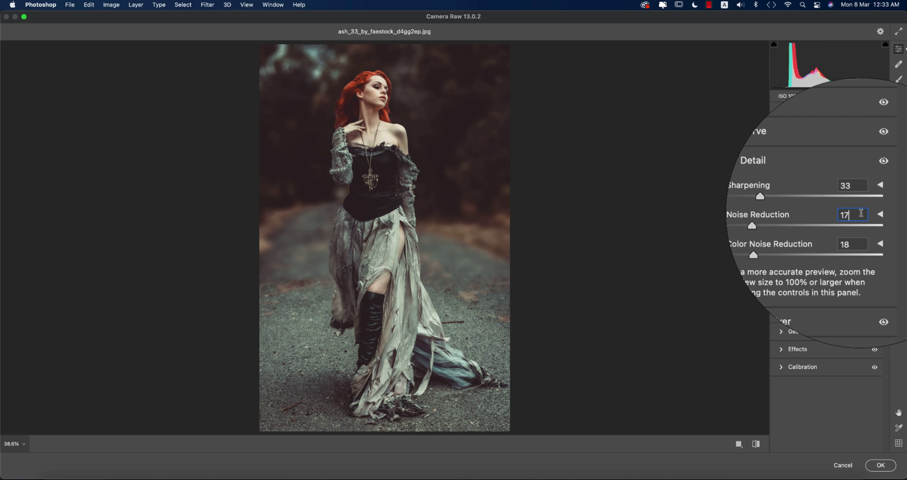
pyautogui.click(861, 231)
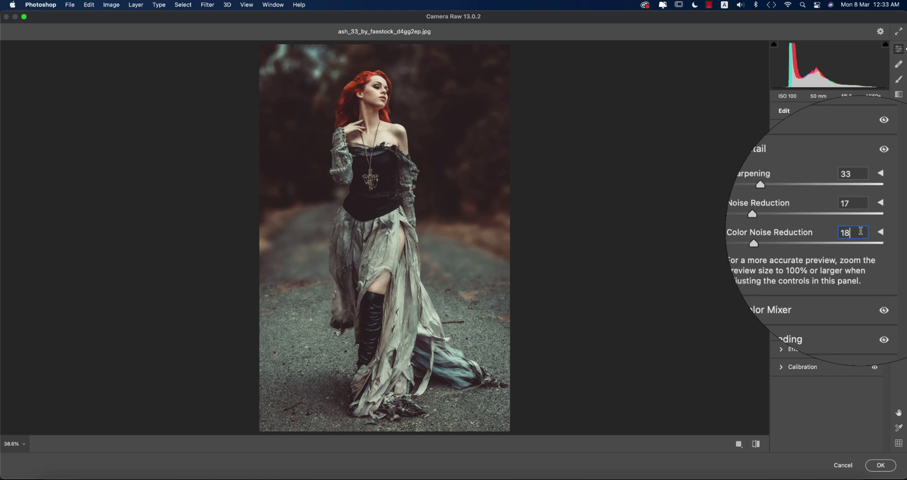
pyautogui.click(782, 185)
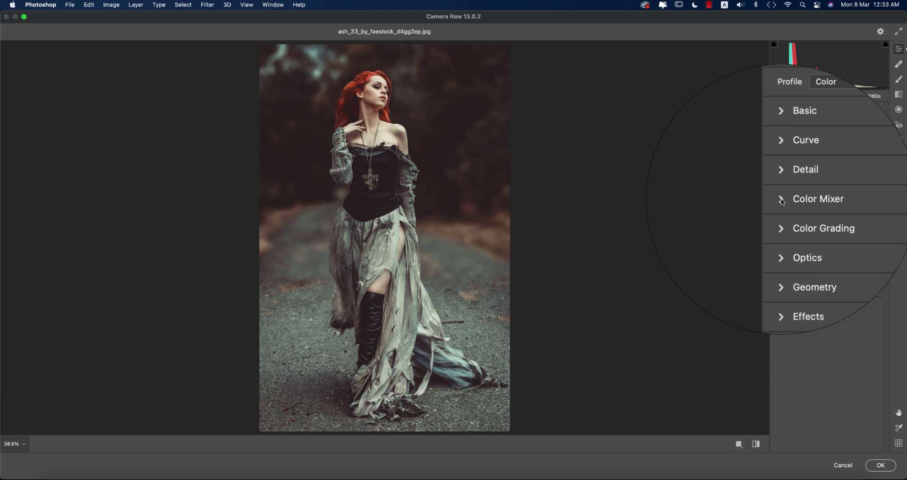
pyautogui.click(782, 199)
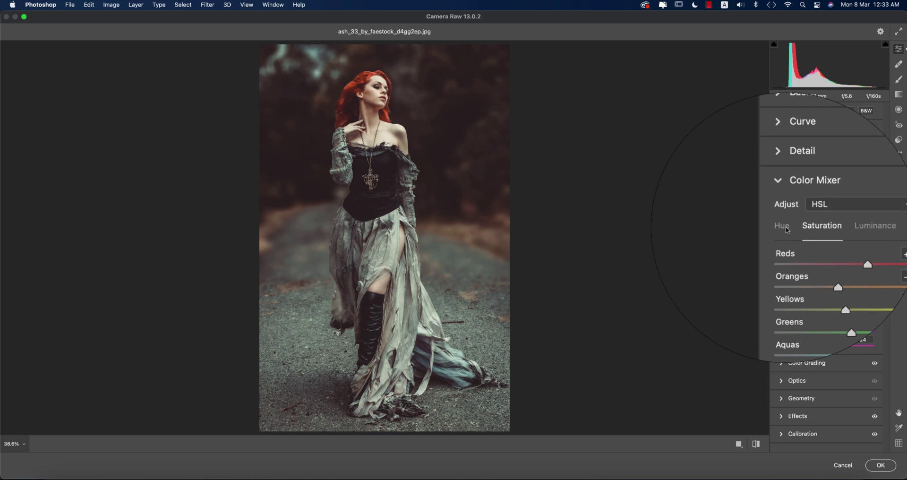
pyautogui.click(786, 227)
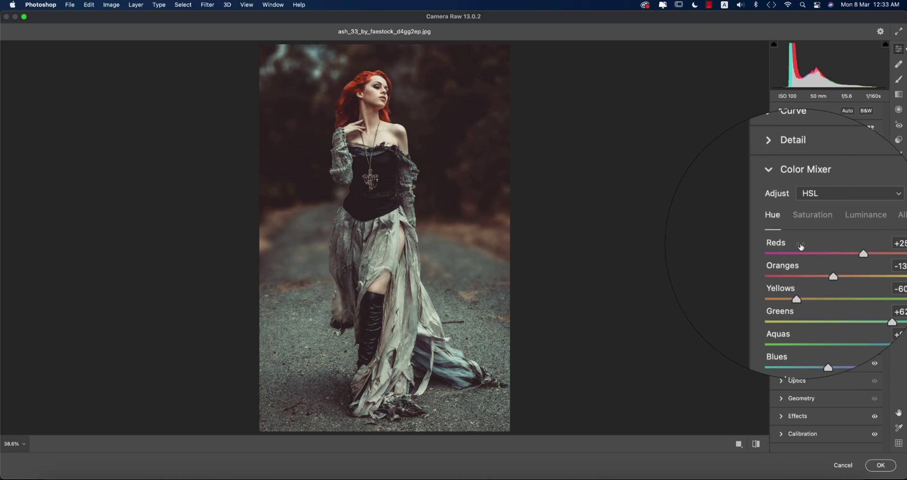
pyautogui.click(806, 227)
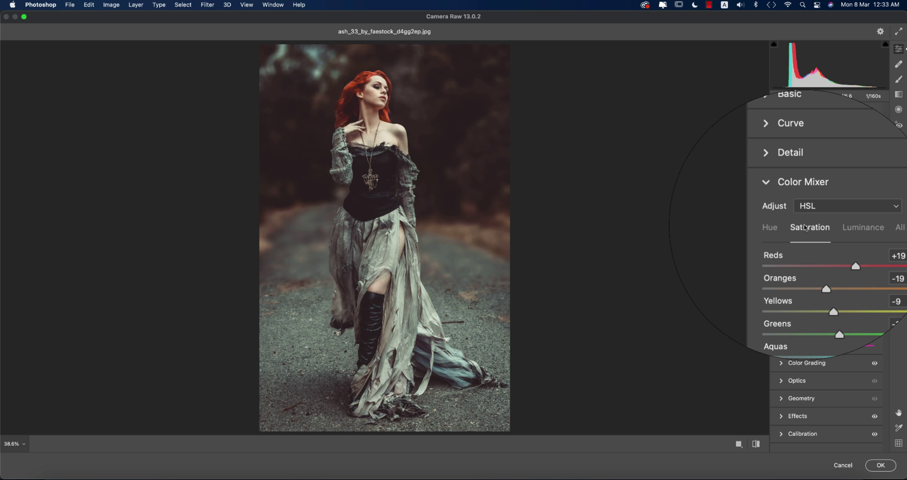
pyautogui.click(841, 229)
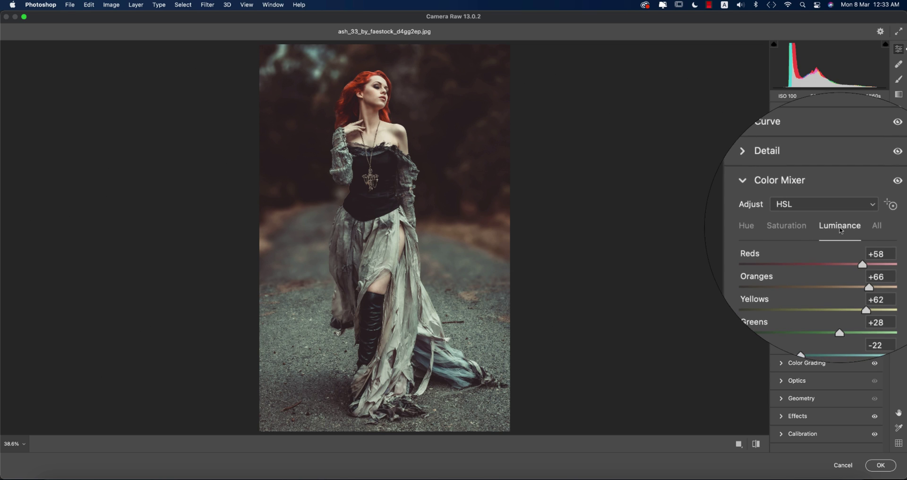
pyautogui.click(781, 225)
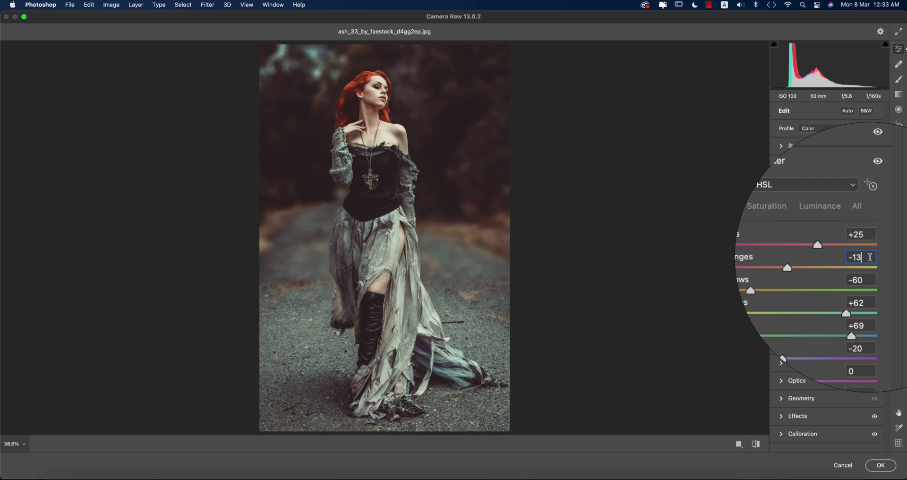
pyautogui.click(869, 283)
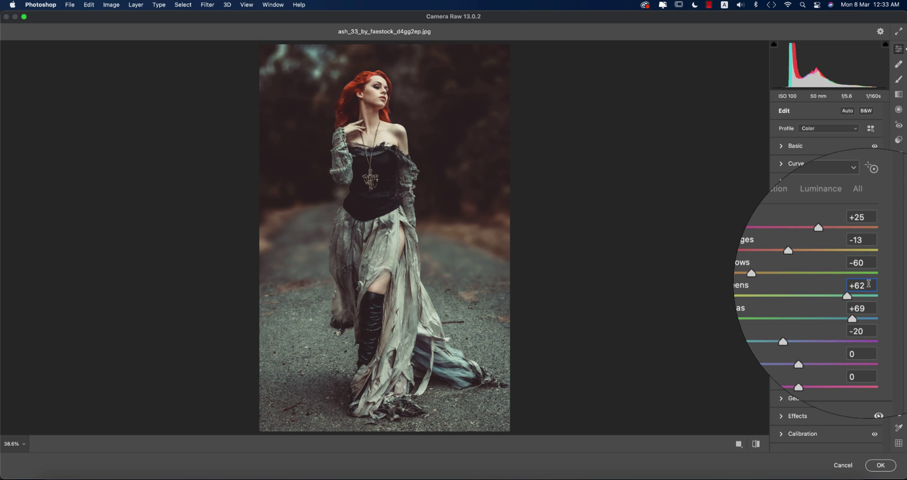
pyautogui.click(869, 297)
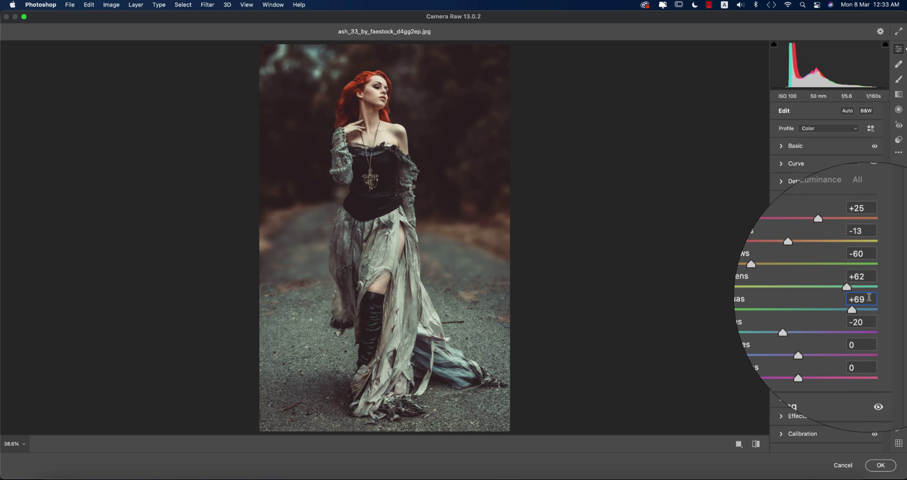
pyautogui.click(867, 311)
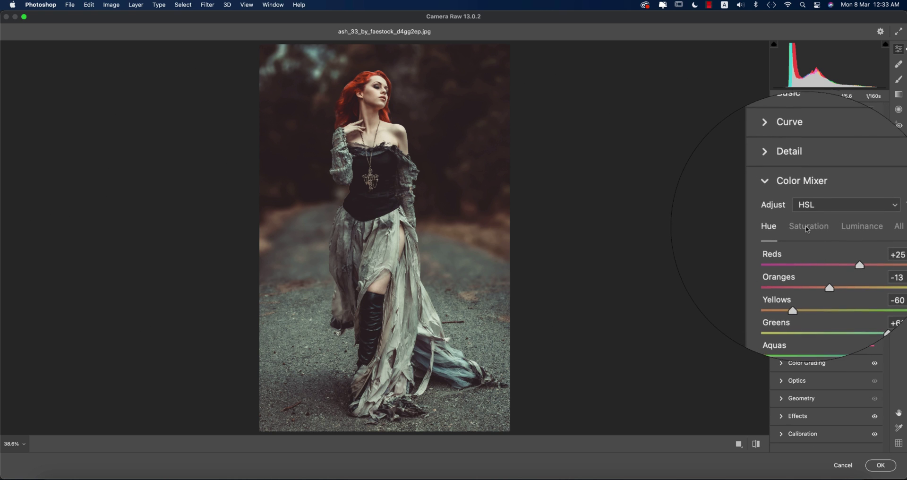
pyautogui.click(807, 227)
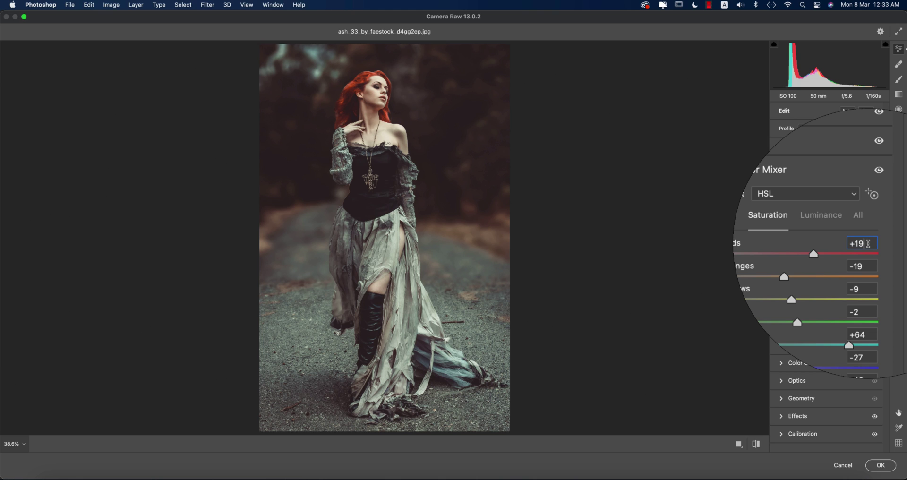
pyautogui.click(870, 270)
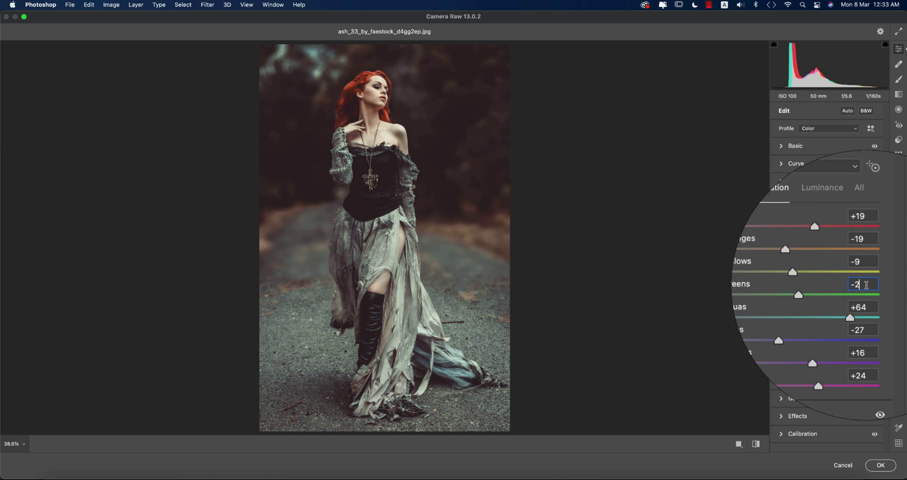
pyautogui.click(868, 312)
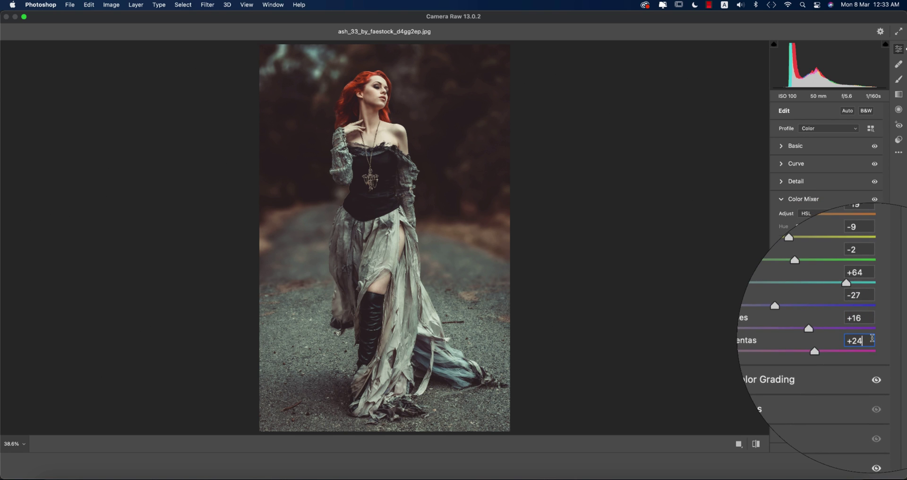
pyautogui.click(833, 212)
pyautogui.write('+15')
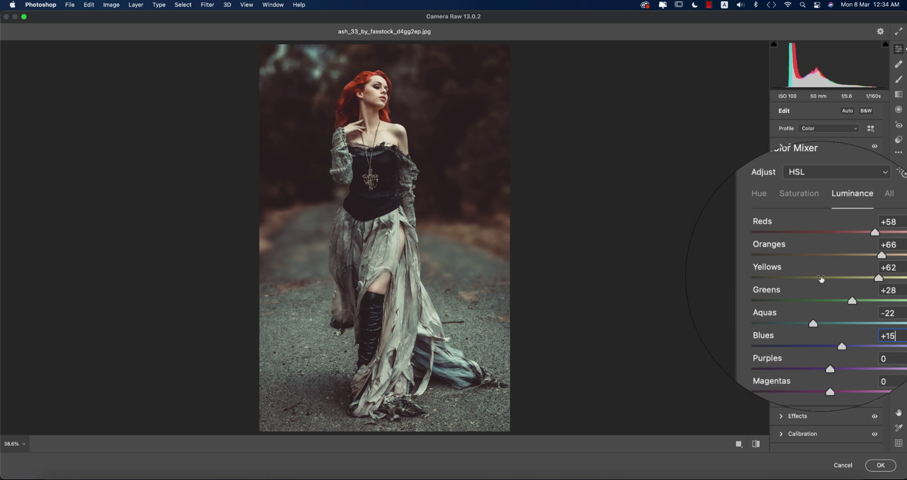
# Open Color Grading and check the red shadows grade's hue and luminance (-13).
pyautogui.click(782, 199)
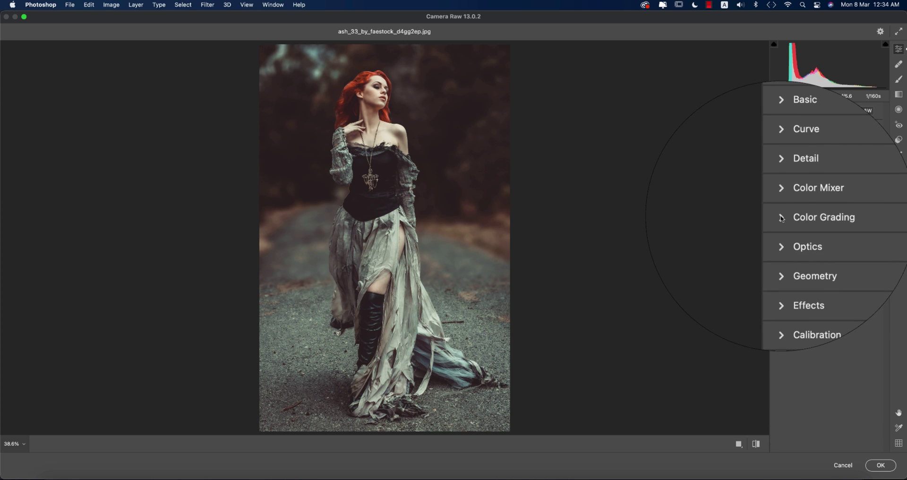
pyautogui.click(782, 214)
pyautogui.click(822, 231)
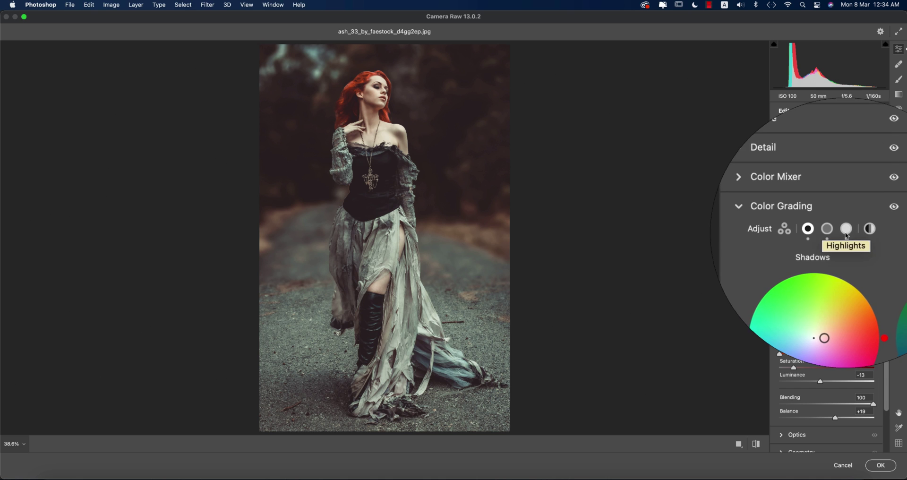
pyautogui.click(839, 232)
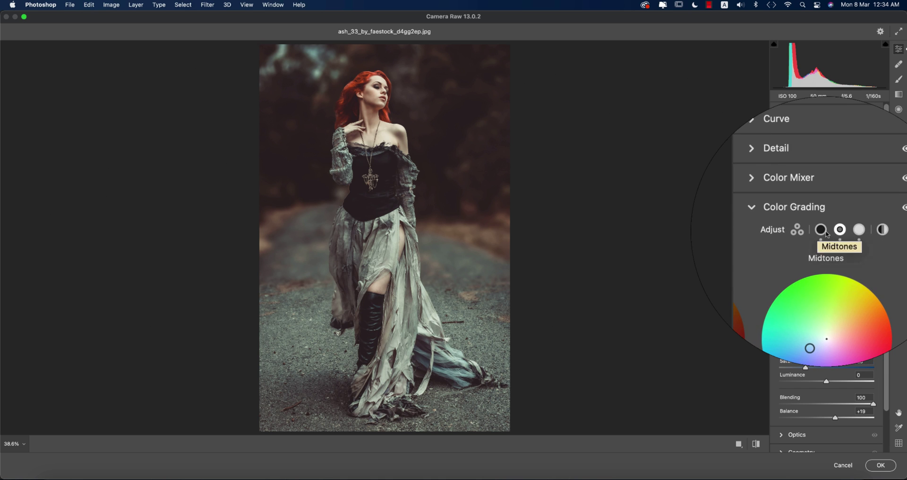
pyautogui.click(812, 230)
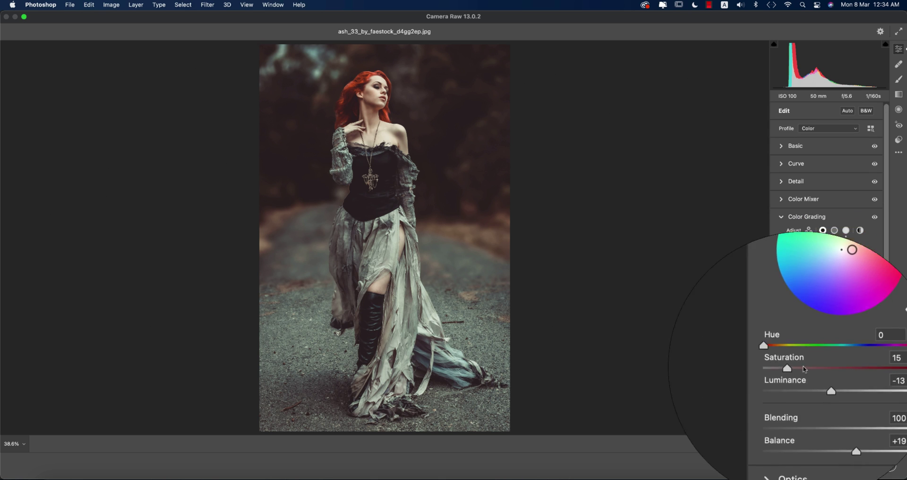
pyautogui.click(851, 334)
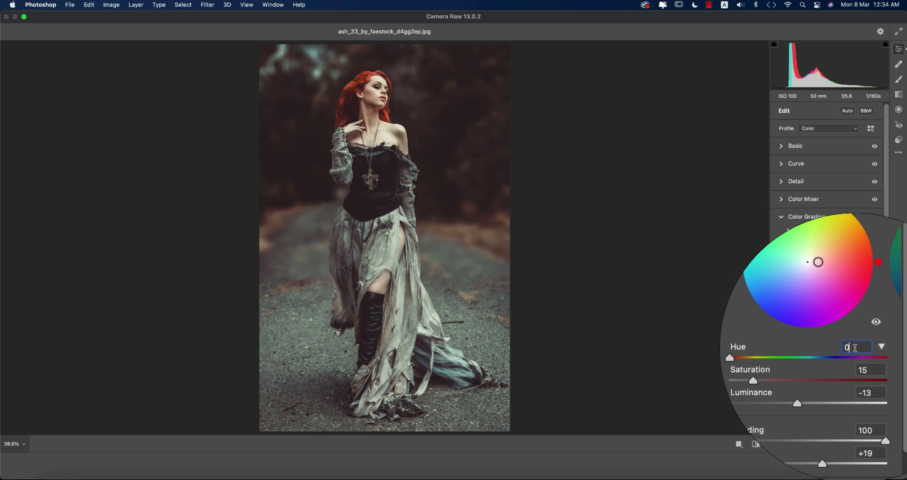
pyautogui.click(868, 374)
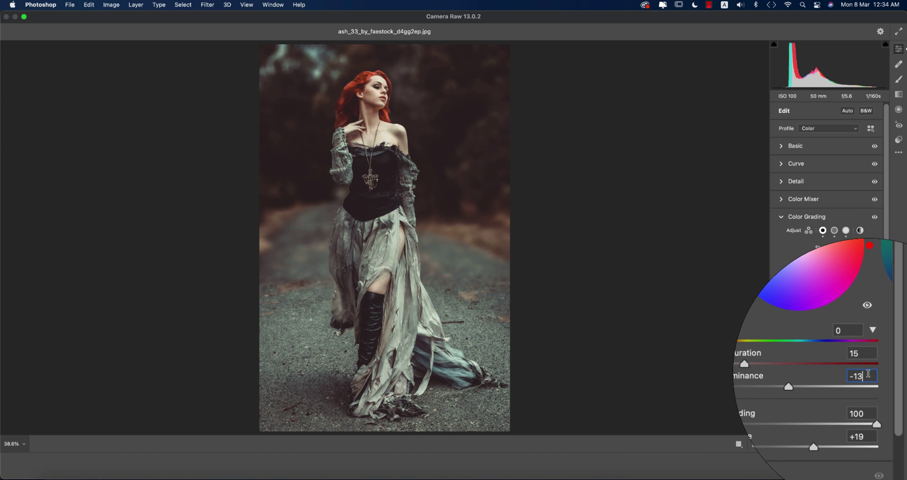
# Review midtones hue 209 and saturation 28, then highlights, and collapse Color Grading.
pyautogui.click(834, 230)
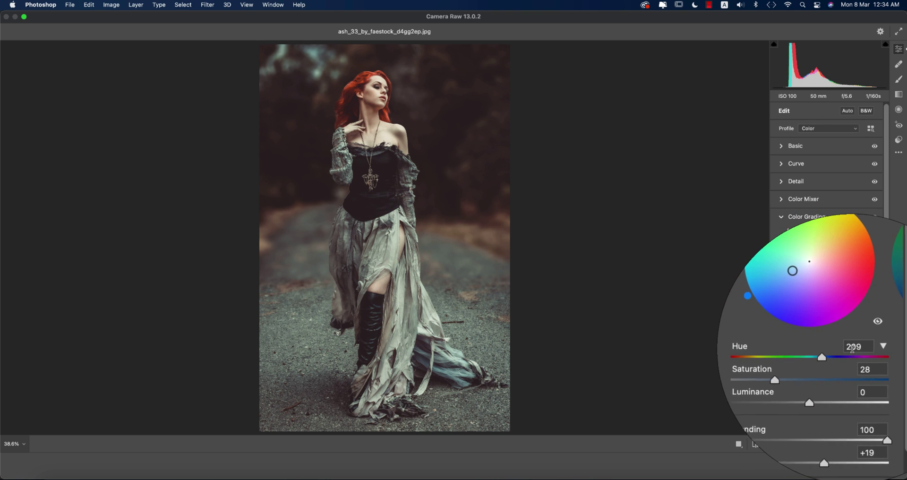
pyautogui.doubleClick(859, 348)
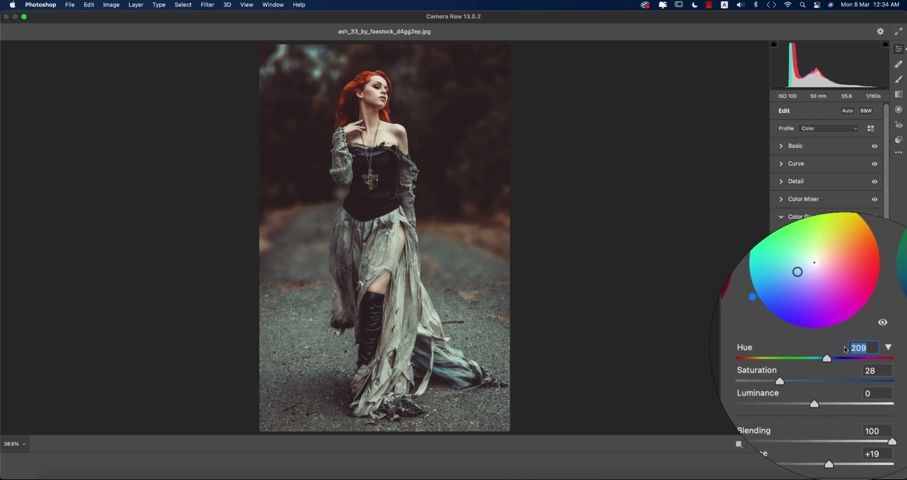
pyautogui.click(865, 362)
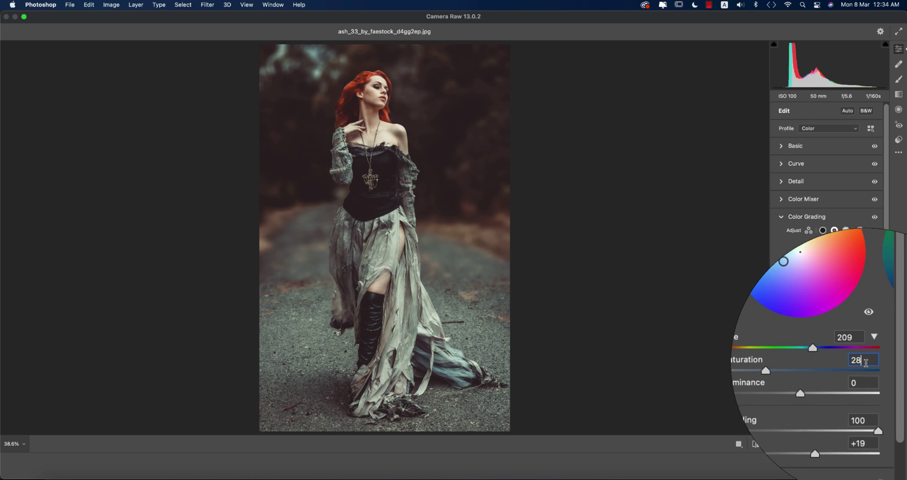
pyautogui.click(857, 232)
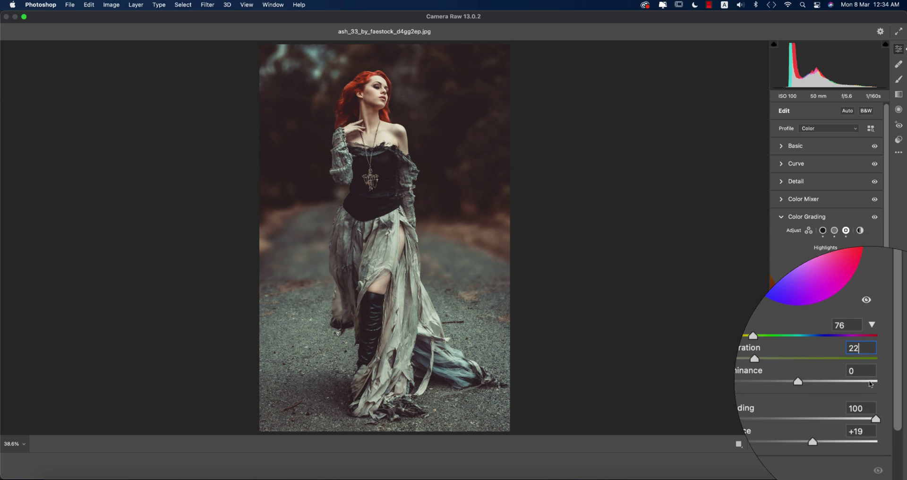
pyautogui.click(782, 217)
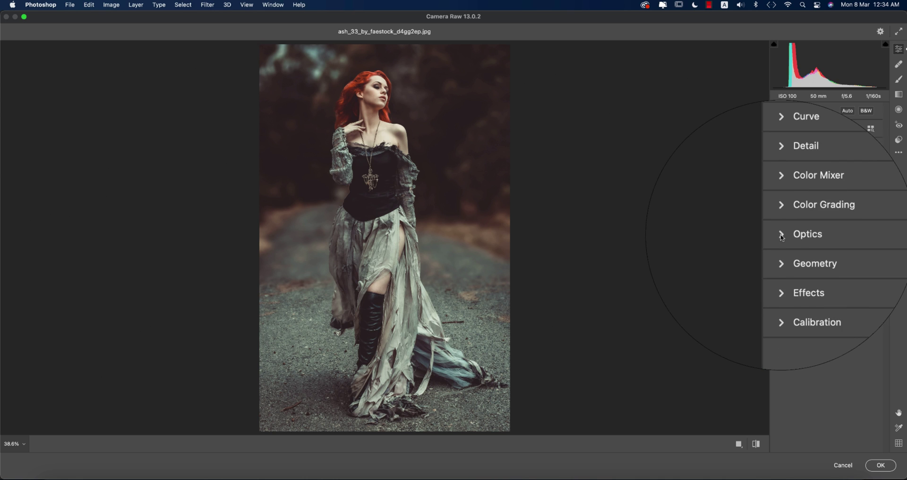
# Set Effects vignetting to -11 with grain left at 0, then collapse Effects.
pyautogui.click(794, 269)
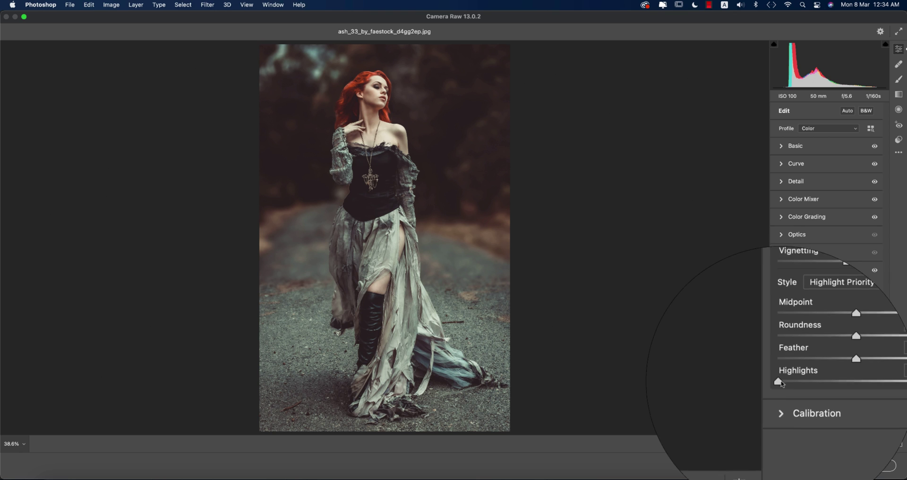
pyautogui.scroll(-2, 823, 331)
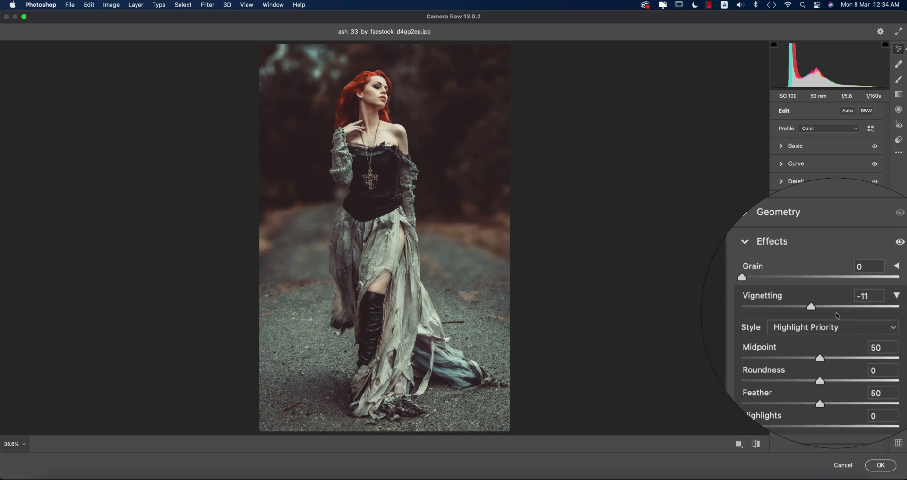
pyautogui.click(860, 303)
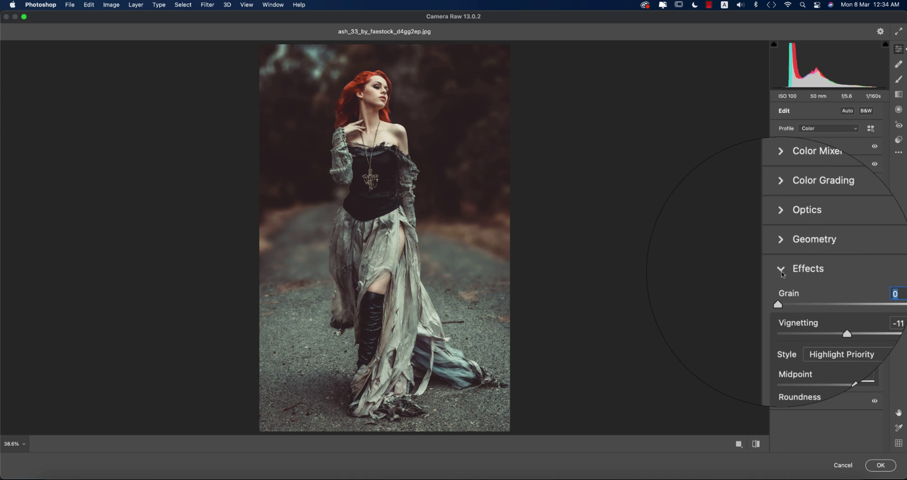
pyautogui.click(782, 273)
# Calibrate shadows tint +33, red primary hue +52, blue primary hue -57, and apply Camera Raw.
pyautogui.click(804, 288)
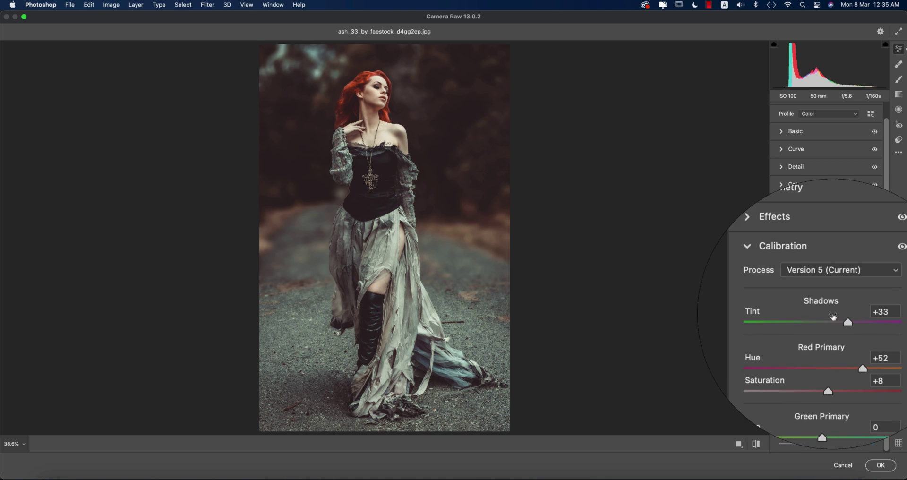
pyautogui.click(861, 313)
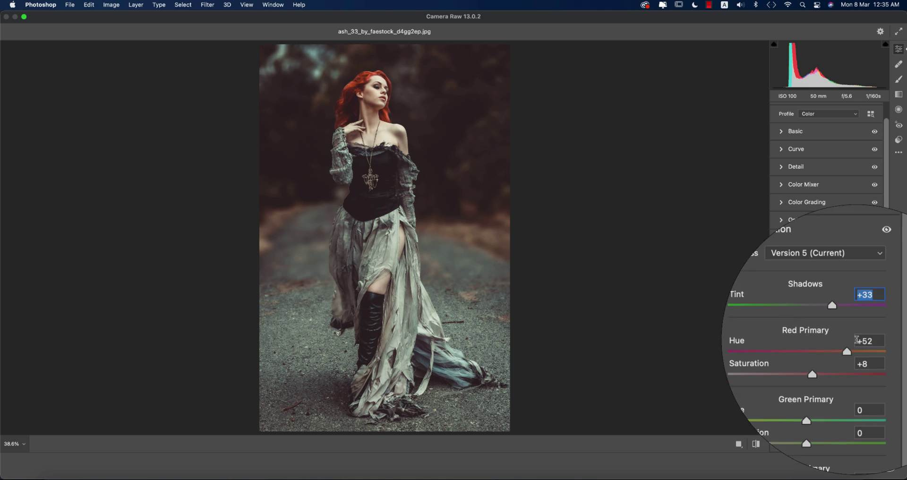
pyautogui.press('Tab')
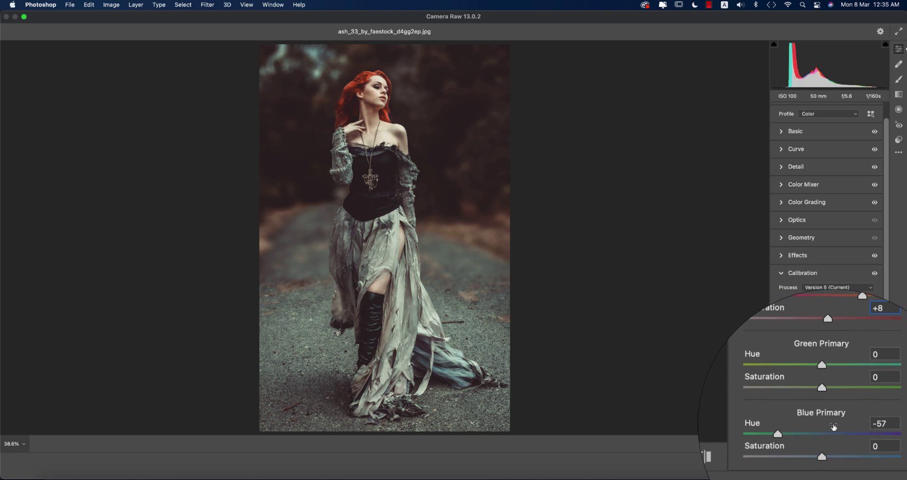
pyautogui.click(867, 424)
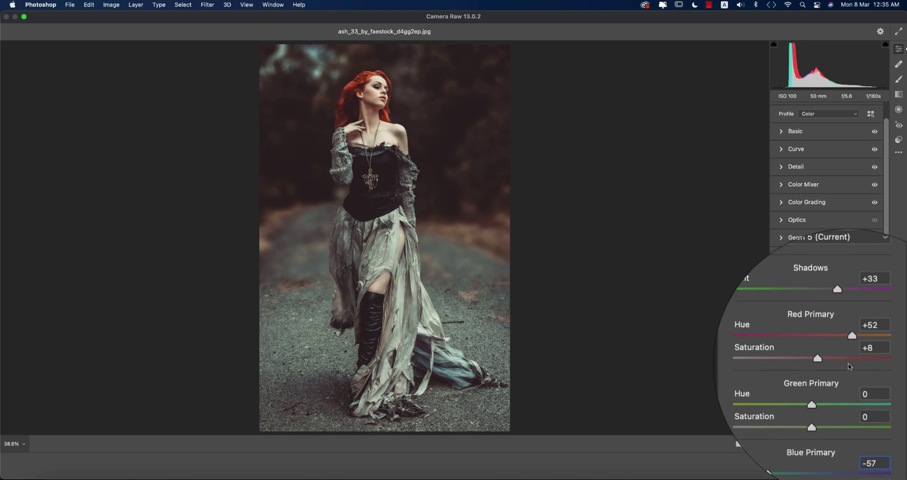
pyautogui.click(782, 274)
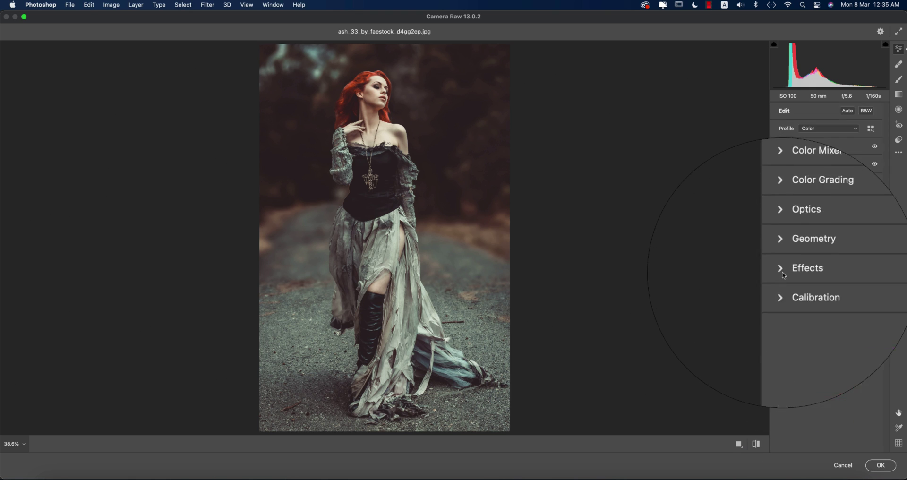
pyautogui.click(881, 465)
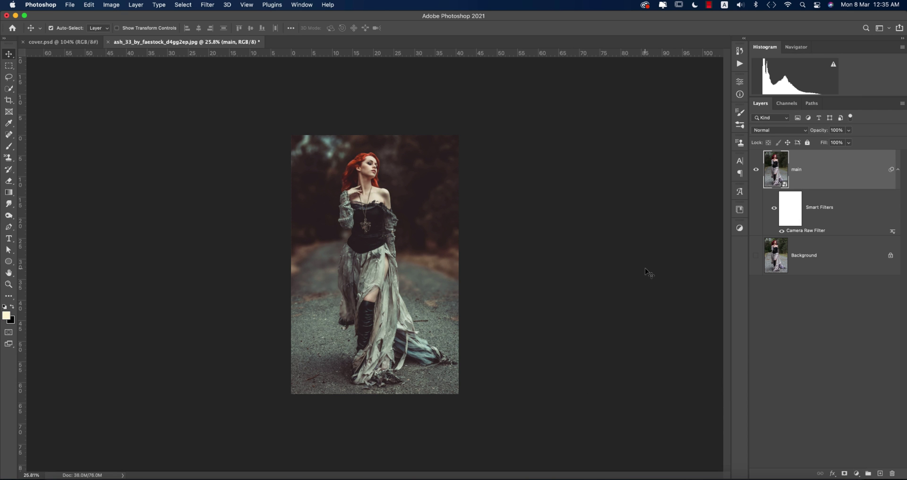
pyautogui.keyDown('alt'); pyautogui.click(756, 256); pyautogui.keyUp('alt')
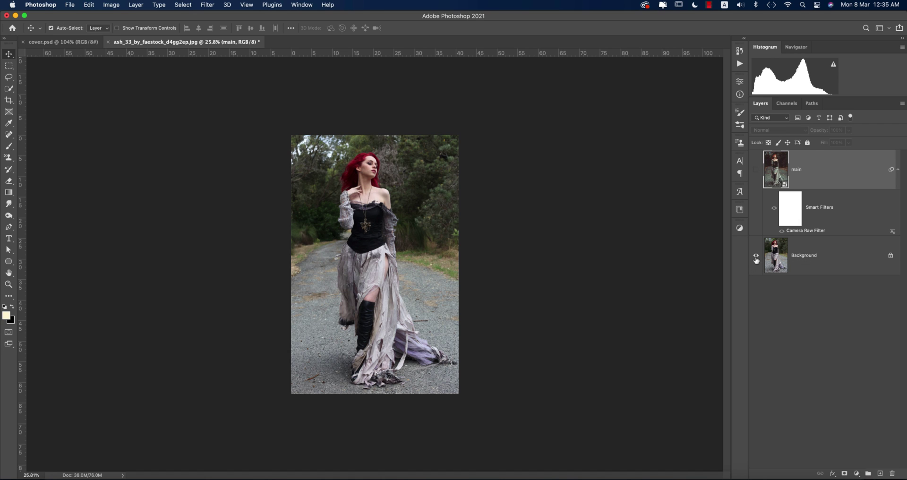
pyautogui.keyDown('alt'); pyautogui.click(756, 257); pyautogui.keyUp('alt')
pyautogui.press('super+0')
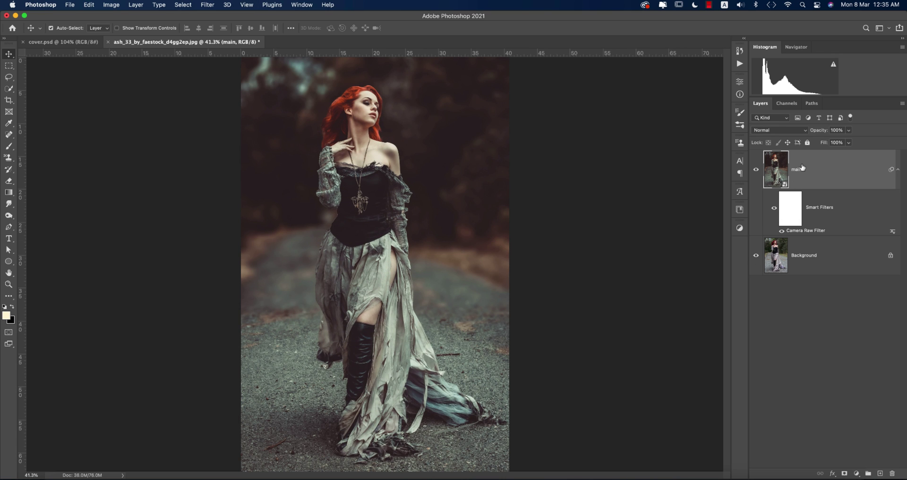
pyautogui.press('super+minus')
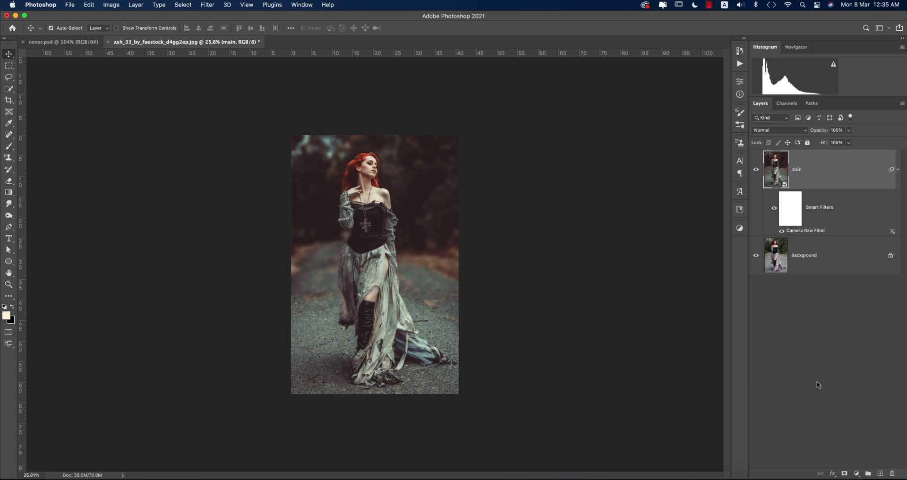
pyautogui.press('super+0')
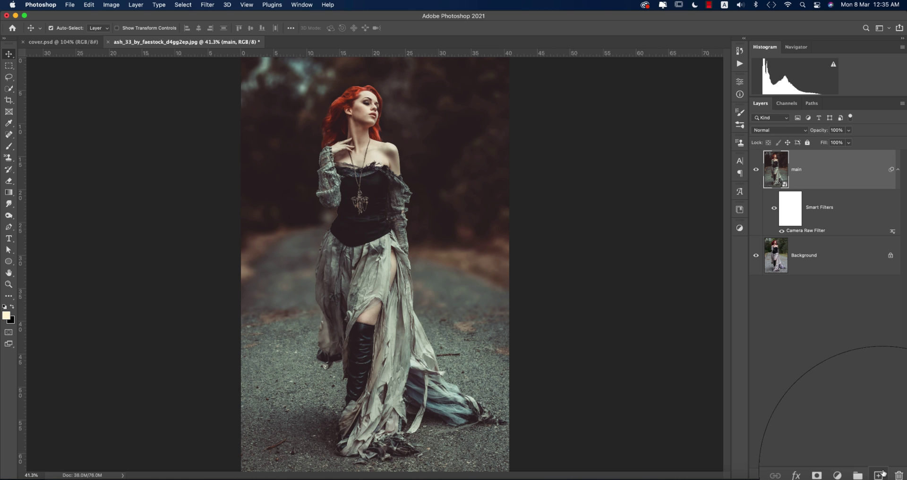
# Add a new layer and set a soft brush with cream colour e3dac9 at 96% flow.
pyautogui.click(880, 474)
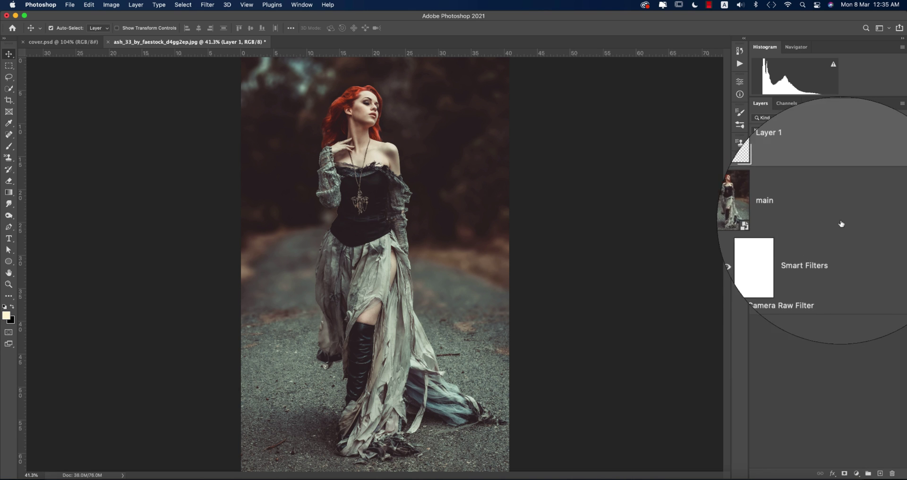
pyautogui.click(9, 146)
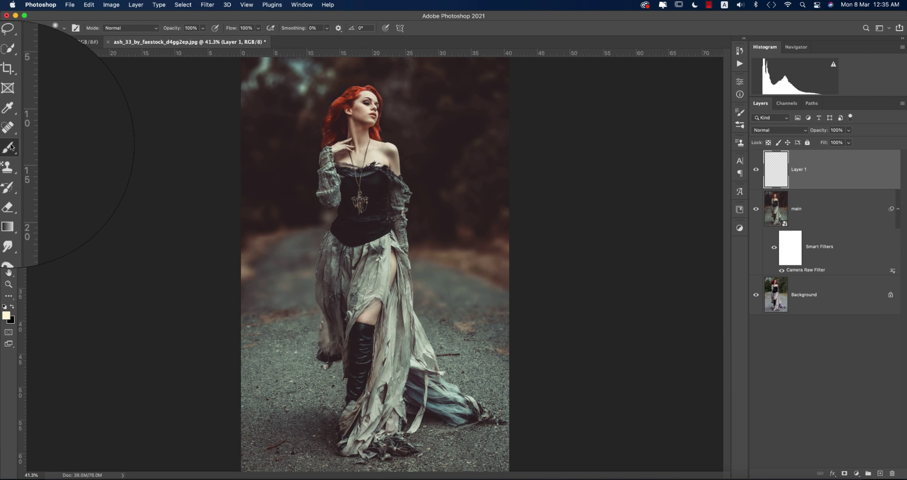
pyautogui.click(6, 315)
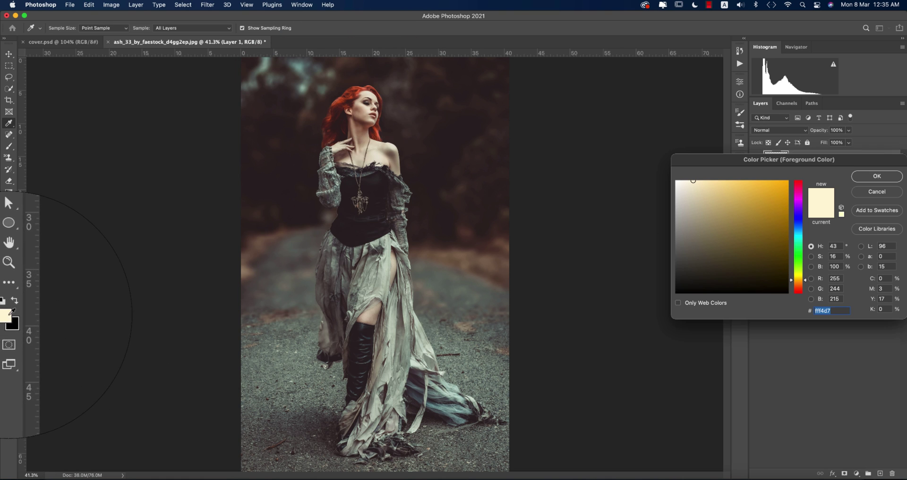
pyautogui.click(373, 152)
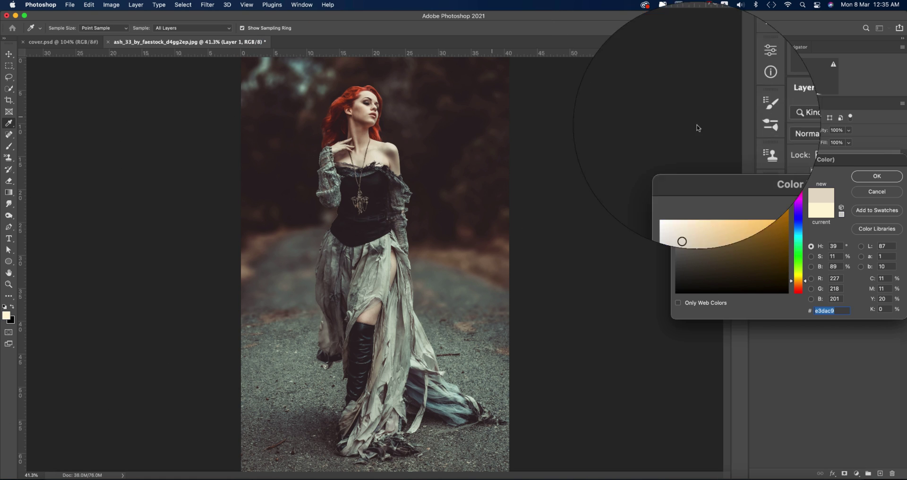
pyautogui.click(869, 176)
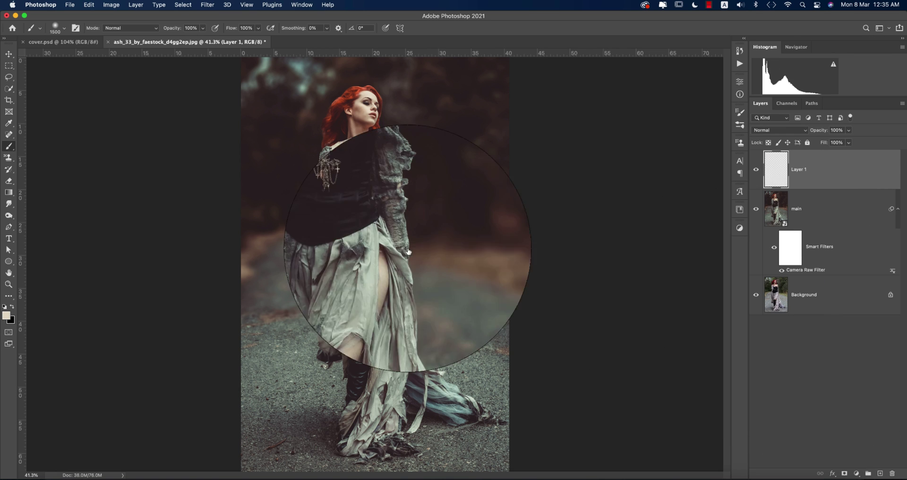
pyautogui.click(246, 28)
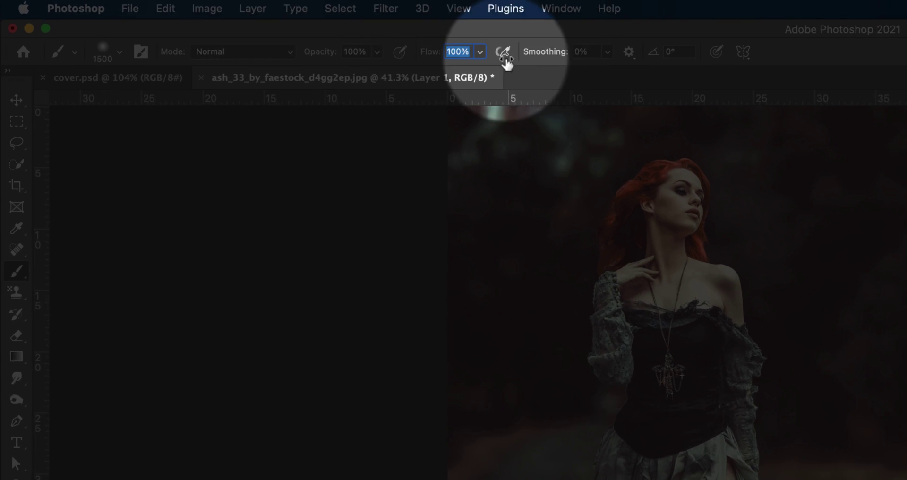
pyautogui.write('96')
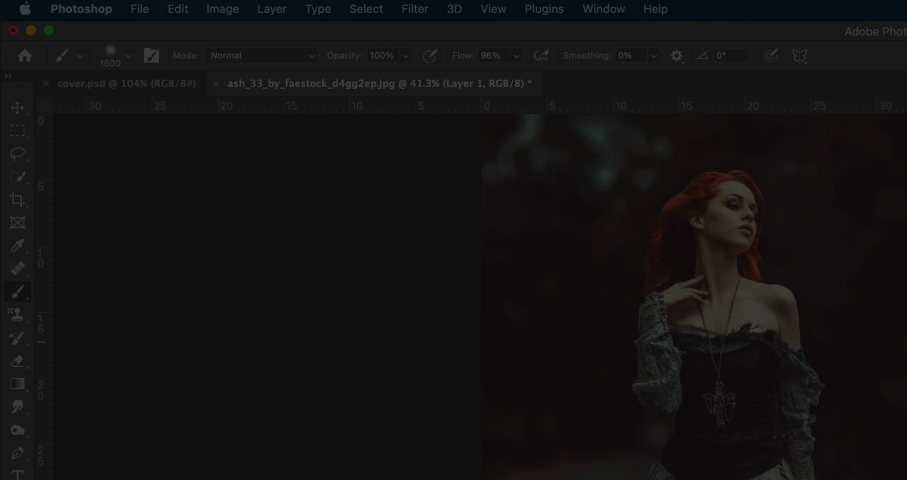
pyautogui.scroll(-3, 860, 331)
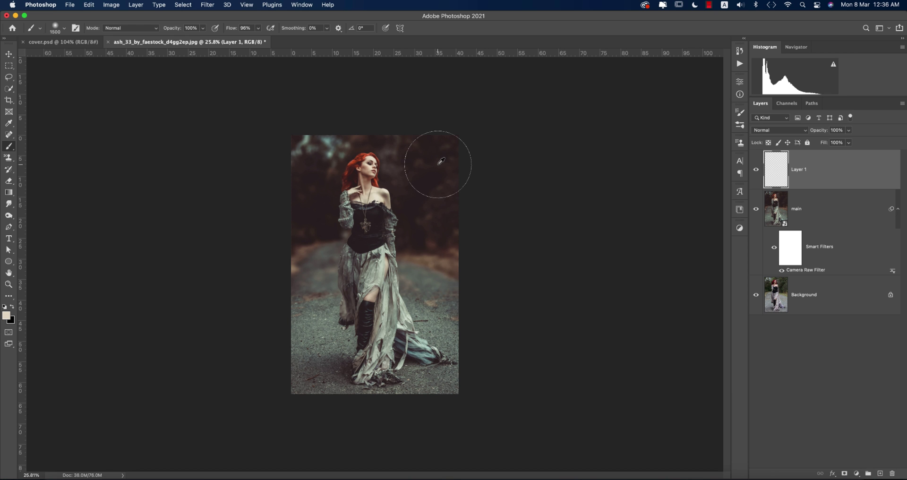
# Paint a soft glow dab at the upper right and enlarge it to about 307%.
pyautogui.click(436, 158)
pyautogui.press('super+t')
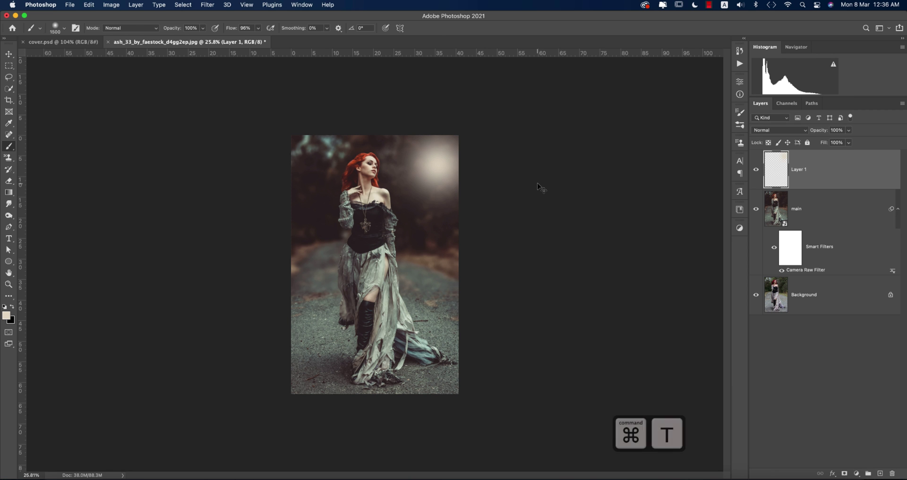
pyautogui.moveTo(459, 185); pyautogui.dragTo(553, 186)
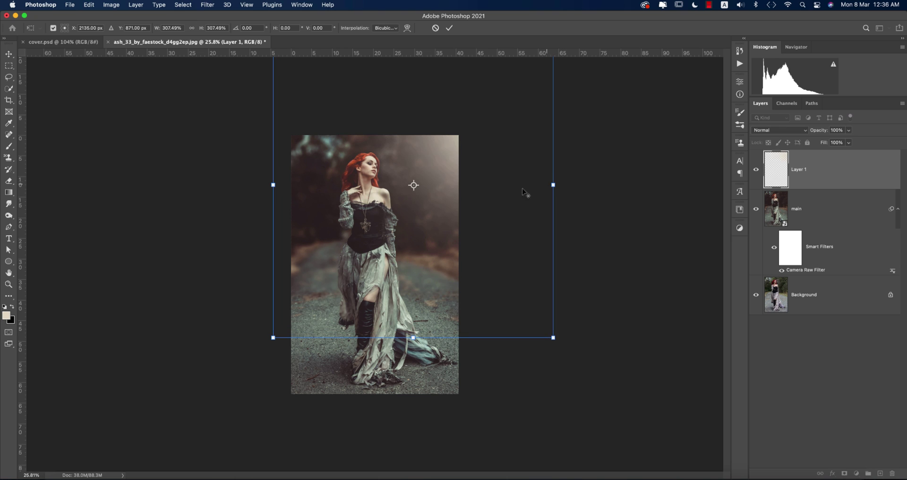
pyautogui.moveTo(439, 196)
pyautogui.mouseDown()
pyautogui.moveTo(450, 197)
pyautogui.moveTo(449, 206)
pyautogui.mouseUp()
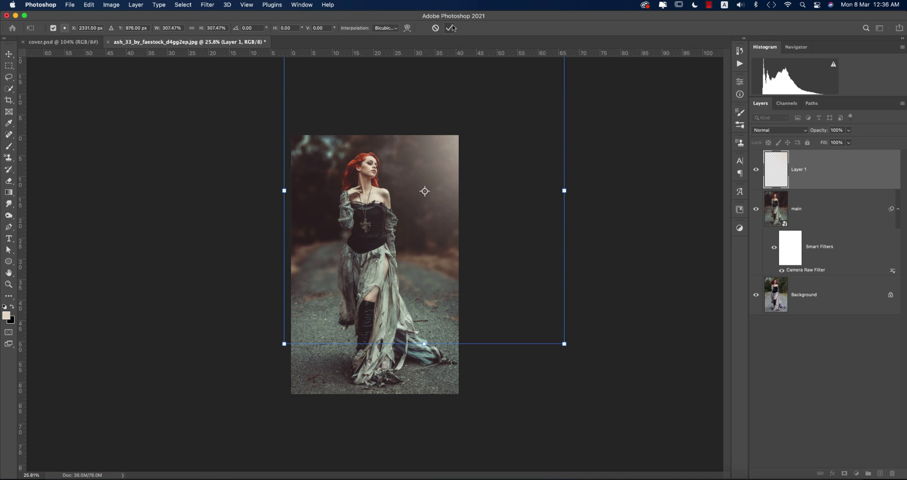
pyautogui.click(451, 28)
# Set the glow layer to Screen and merge it with the photo into a smart object.
pyautogui.click(779, 130)
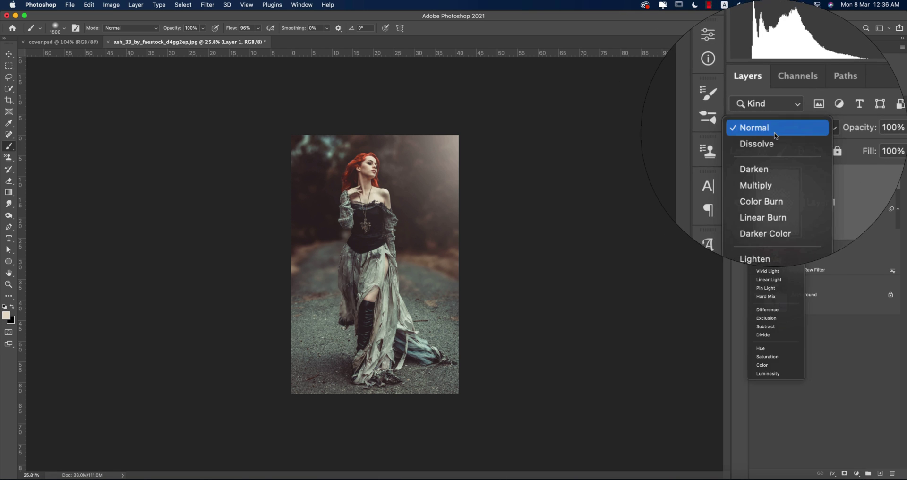
pyautogui.click(765, 206)
pyautogui.click(775, 127)
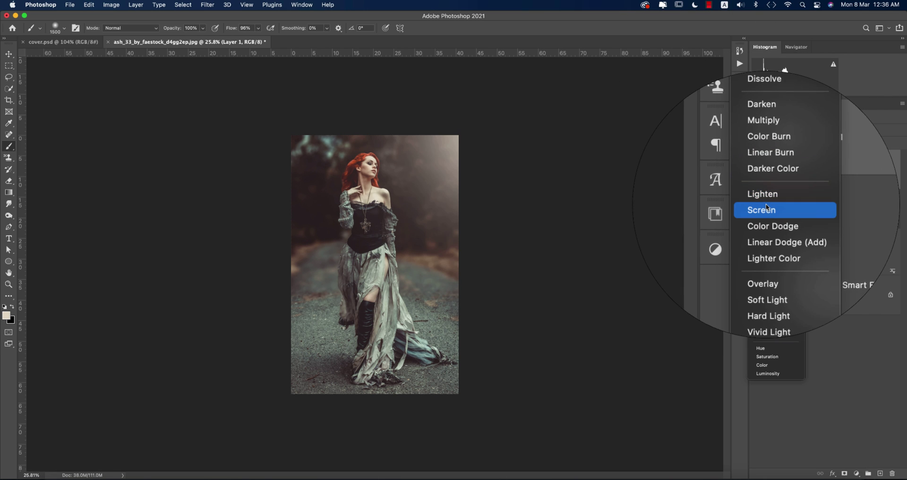
pyautogui.click(767, 208)
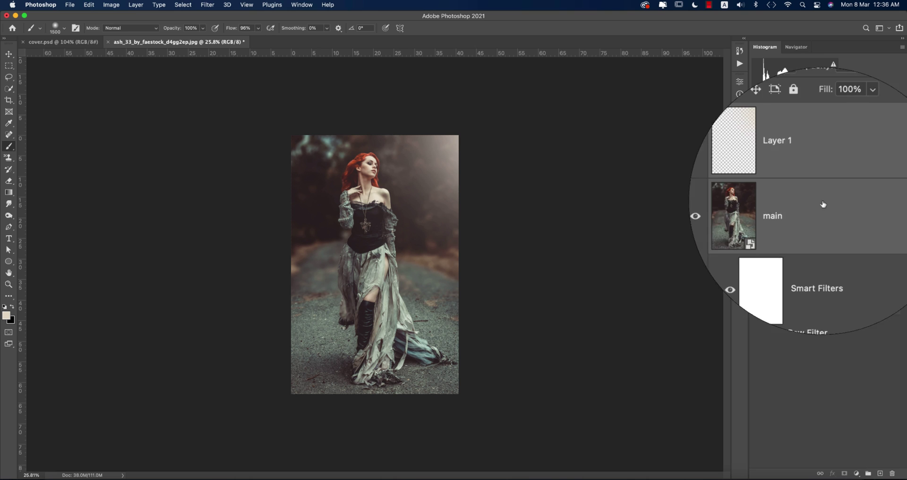
pyautogui.rightClick(840, 173)
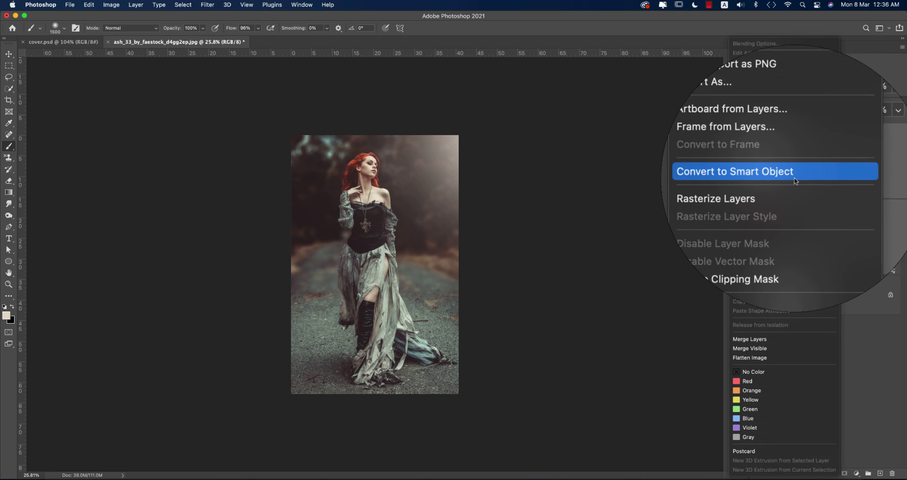
pyautogui.click(766, 179)
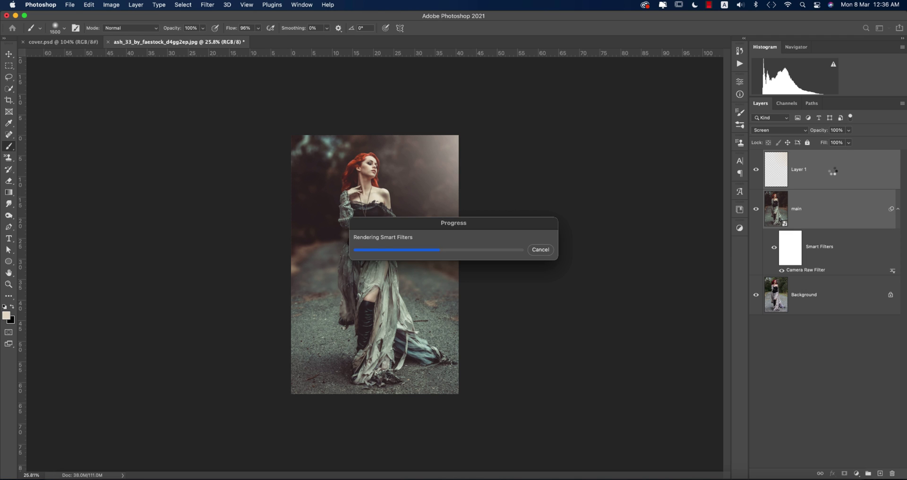
# Save as a new Photoshop PSD with 'tg' added to the file name.
pyautogui.press('super+s')
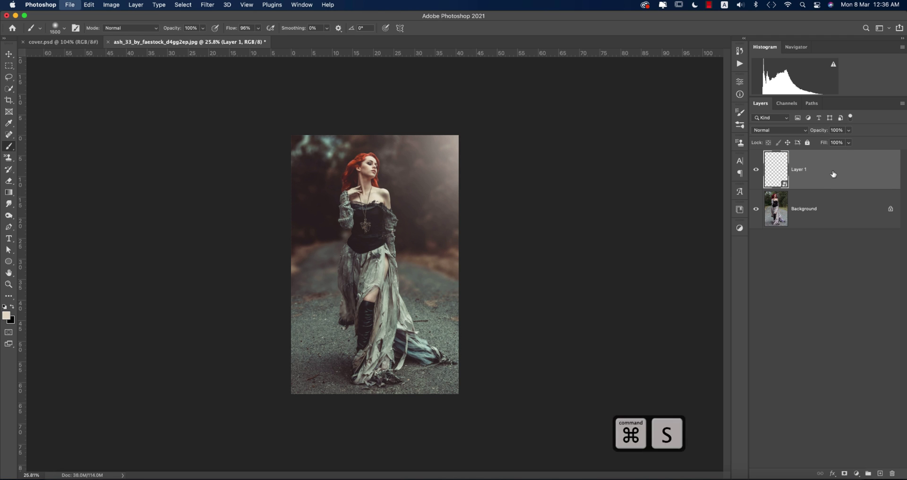
pyautogui.click(497, 64)
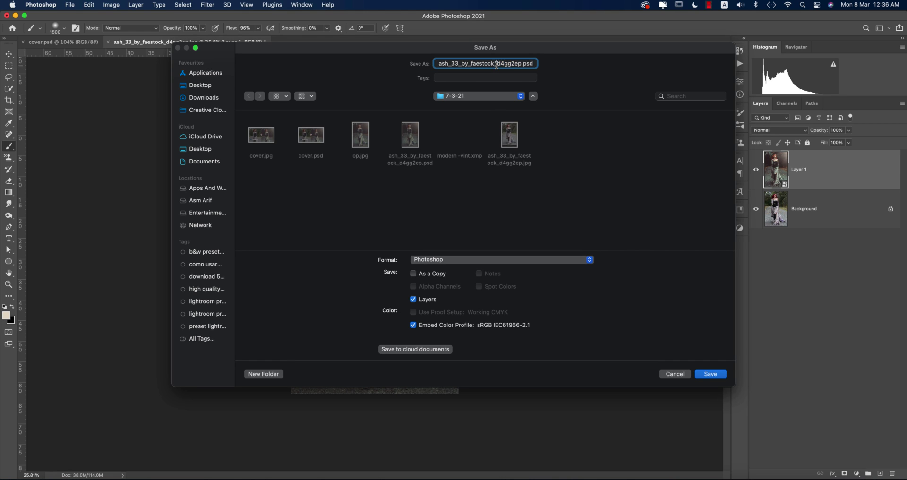
pyautogui.write('tg')
pyautogui.click(710, 378)
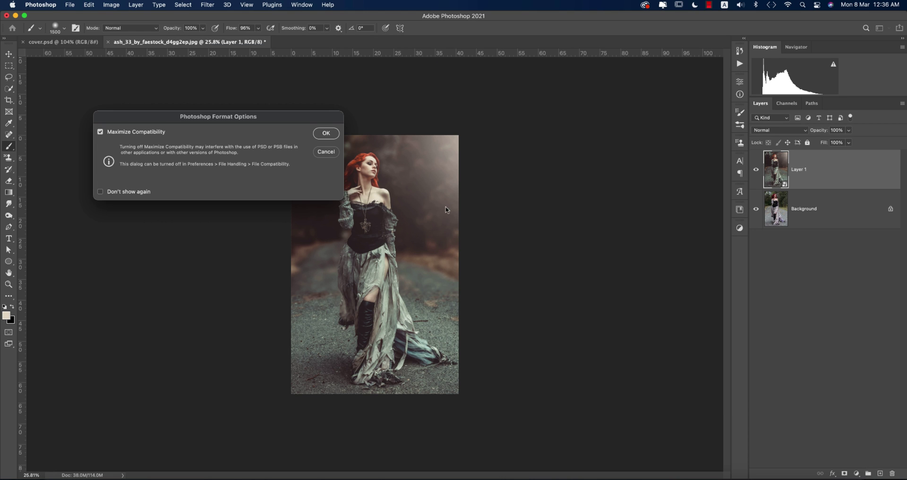
pyautogui.click(326, 134)
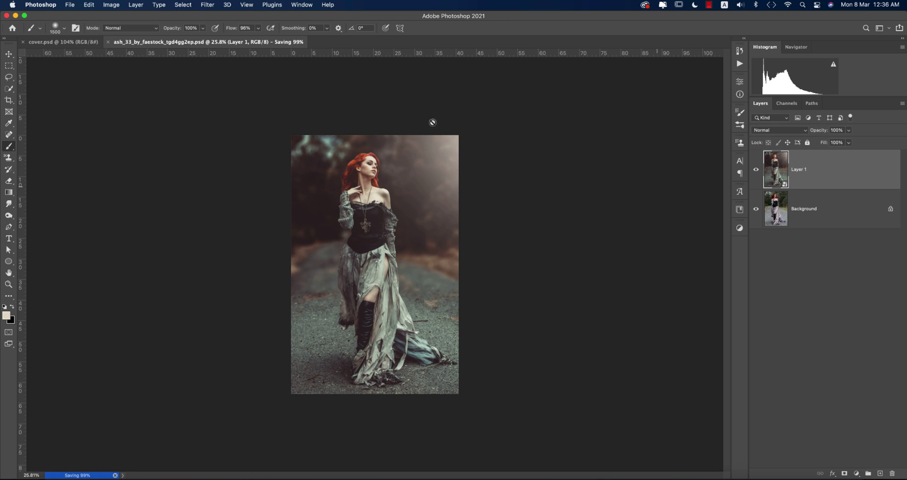
# Apply Nik Color Efex Pro 4 Cross Processing with method C04 to the combined layer.
pyautogui.click(12, 55)
pyautogui.click(215, 5)
pyautogui.moveTo(269, 248)
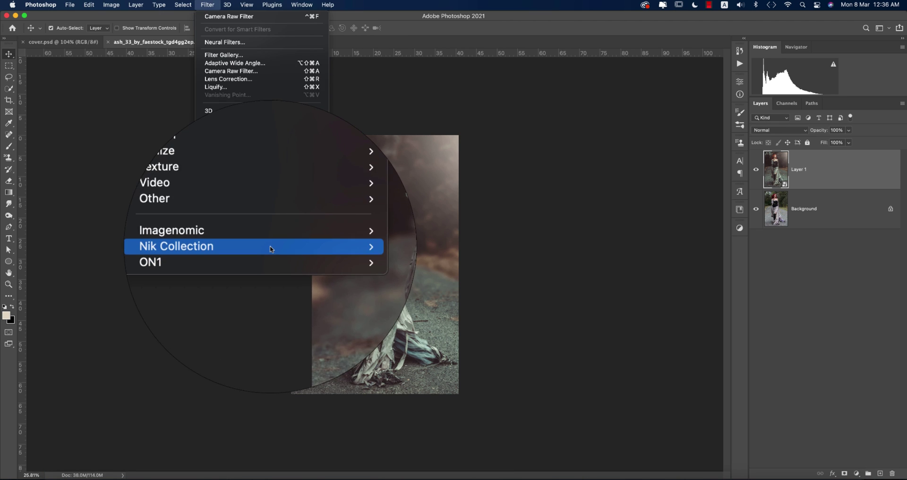
pyautogui.click(335, 256)
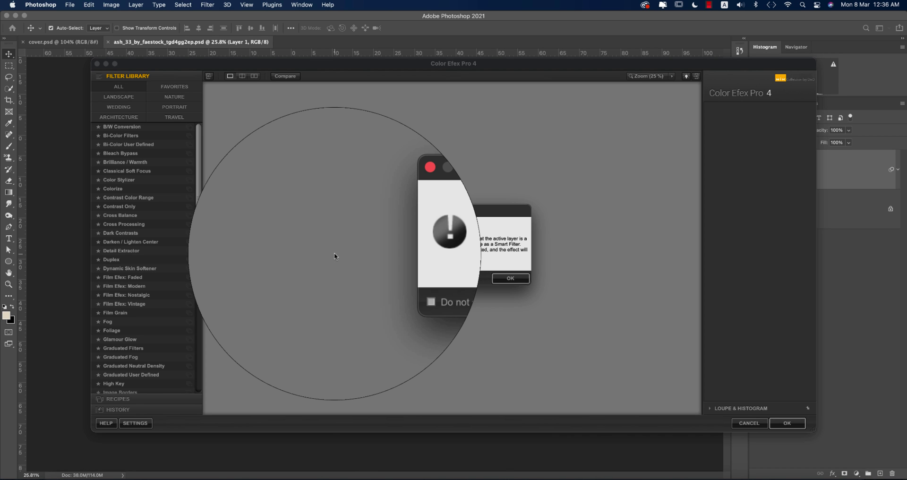
pyautogui.click(519, 277)
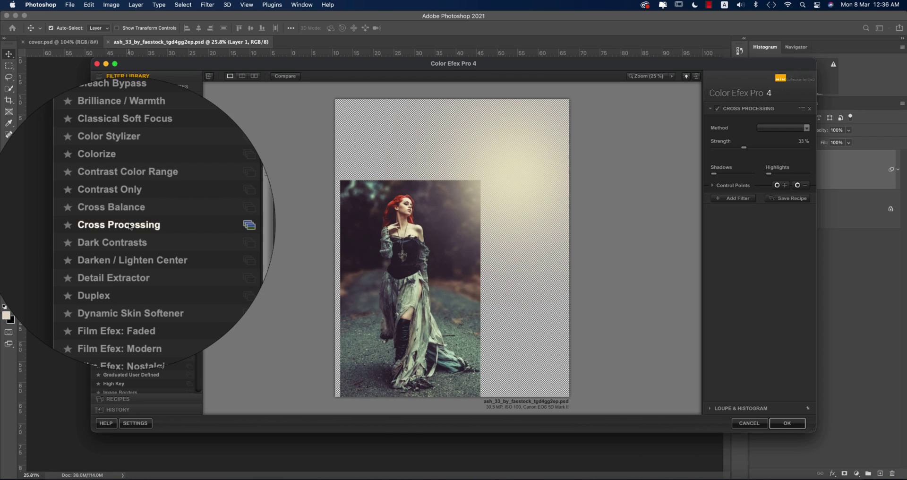
pyautogui.click(775, 128)
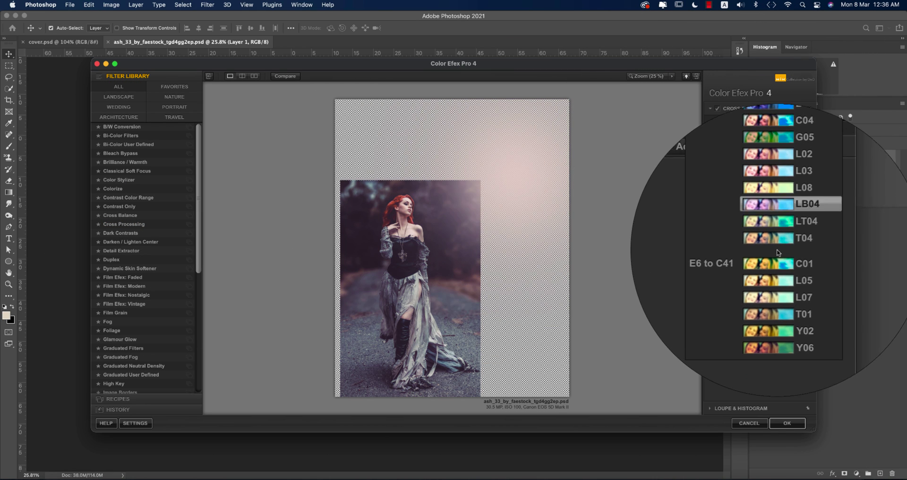
pyautogui.scroll(5, 780, 265)
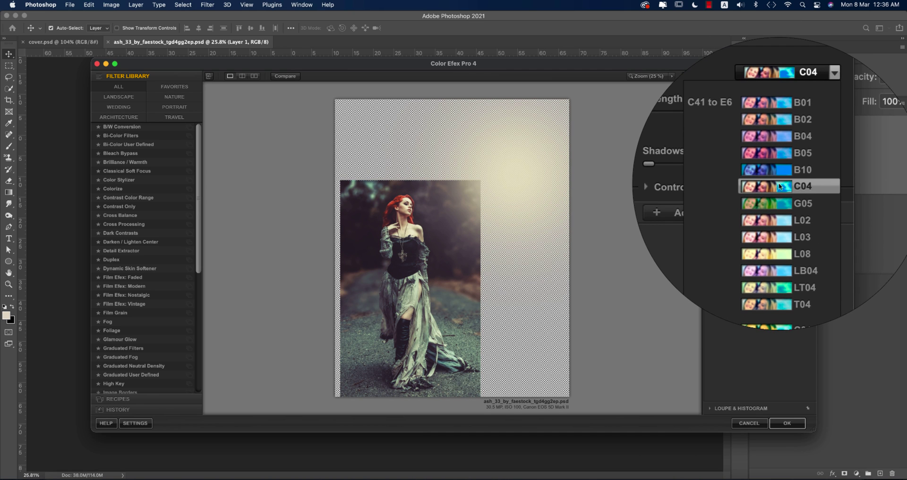
pyautogui.click(779, 184)
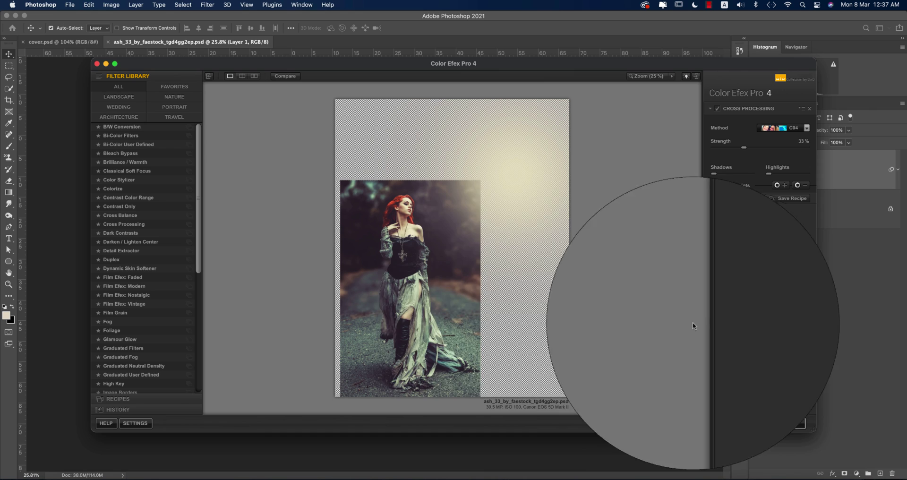
pyautogui.click(787, 423)
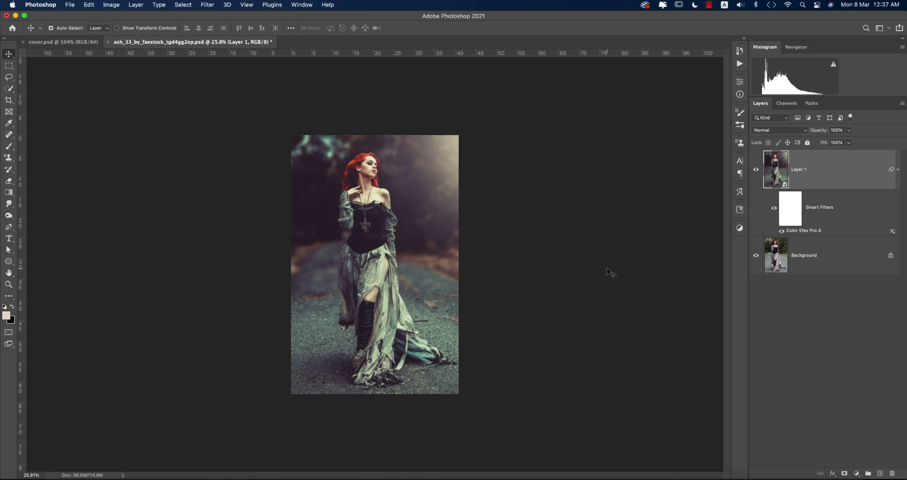
pyautogui.press('super+0')
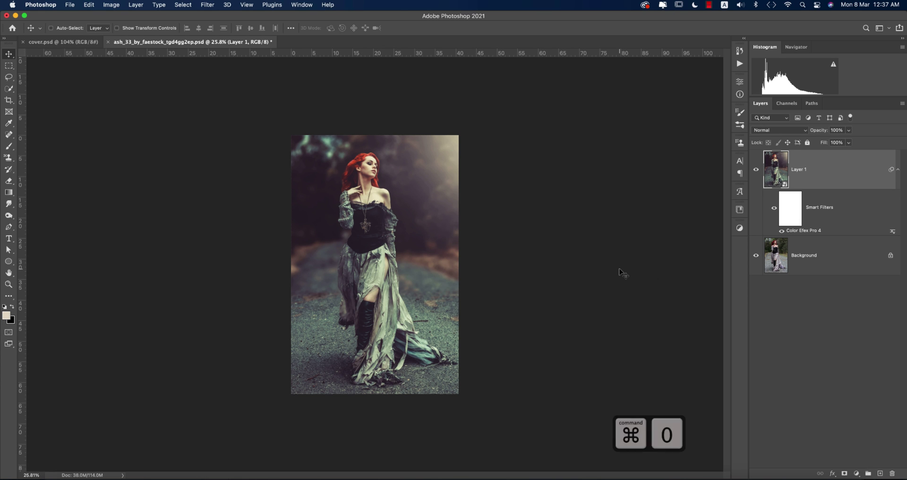
pyautogui.press('super+0')
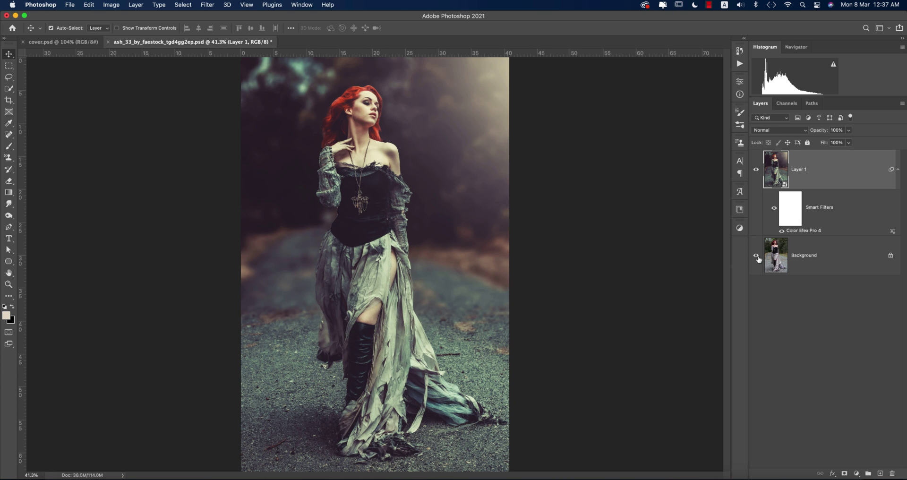
pyautogui.keyDown('alt'); pyautogui.click(756, 256); pyautogui.keyUp('alt')
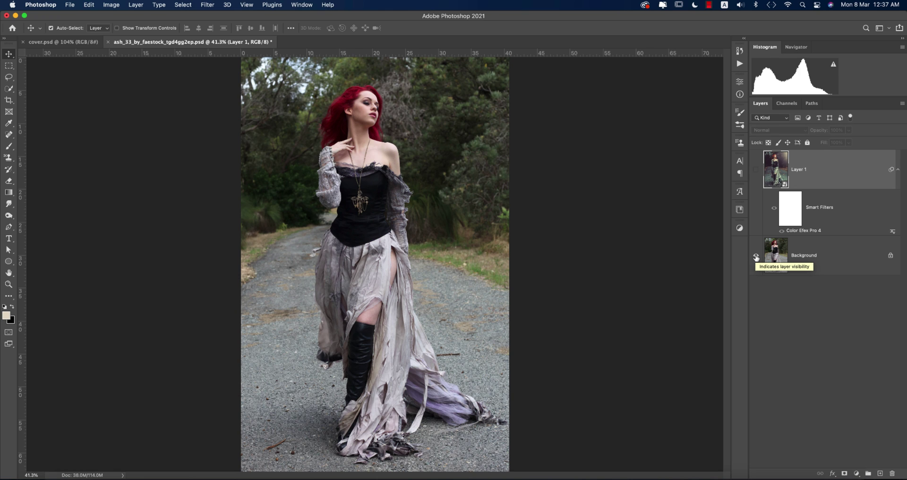
pyautogui.keyDown('alt'); pyautogui.click(756, 256); pyautogui.keyUp('alt')
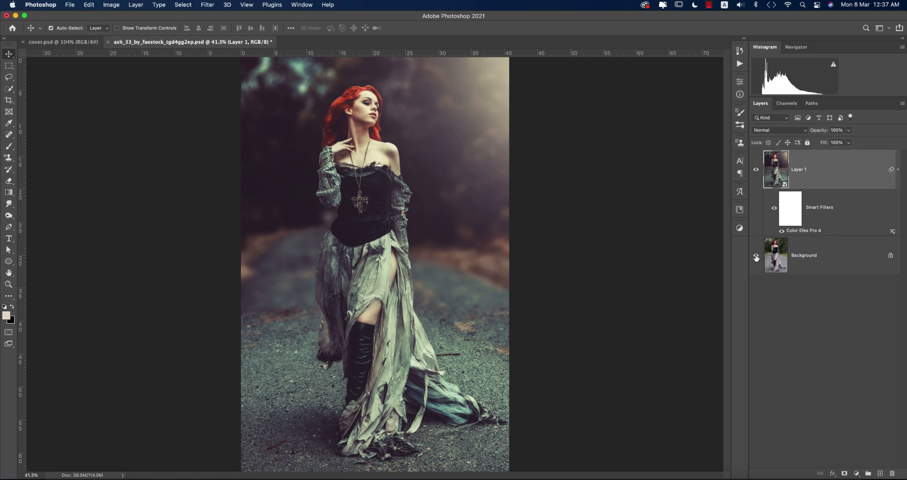
pyautogui.click(620, 266)
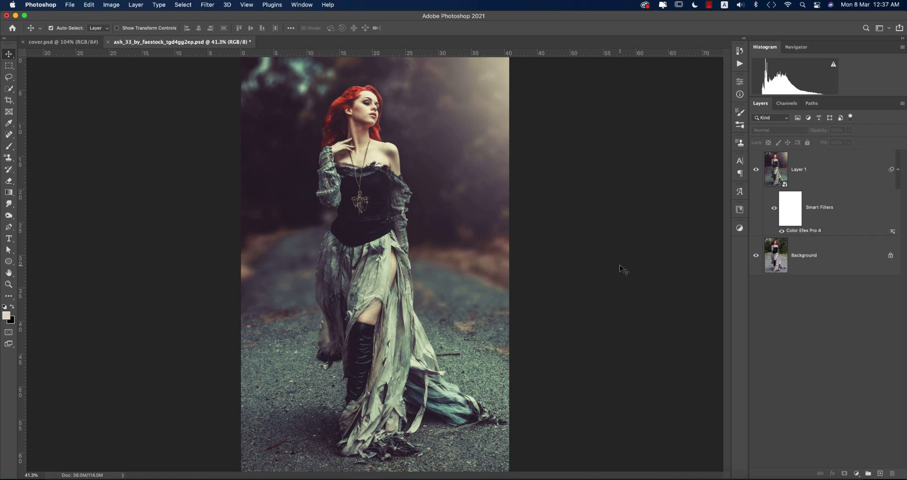